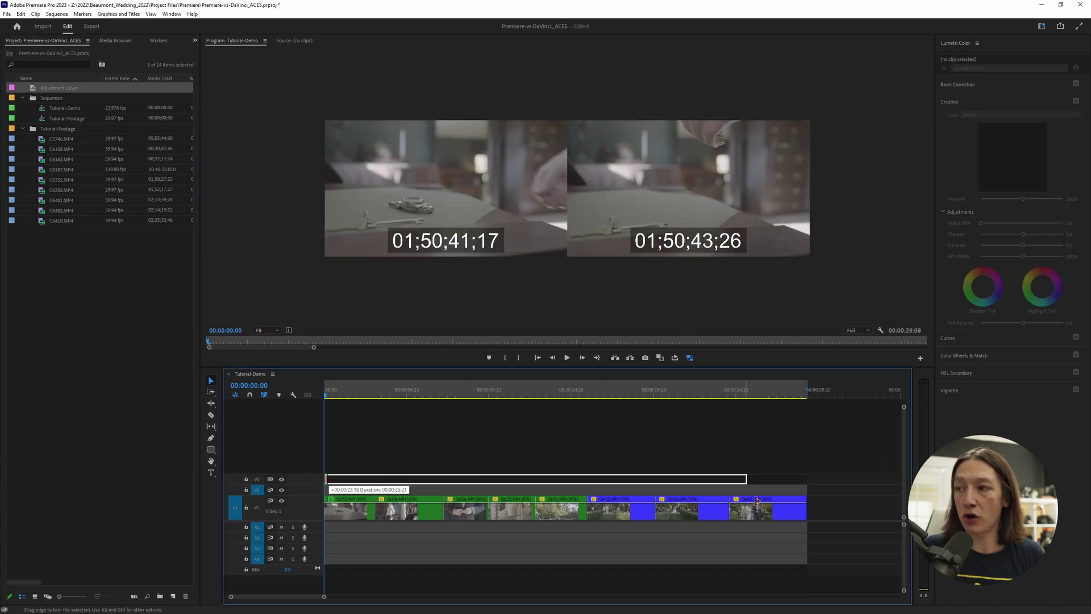
Apply the 1_SGamut3CineSLog3_To_LC-709.cube LUT from the SonyLookProfiles_SLog3_SGamut3Cine folder as the adjustment layer's creative Look
{"action": "left_click", "coordinate": [711, 476]}
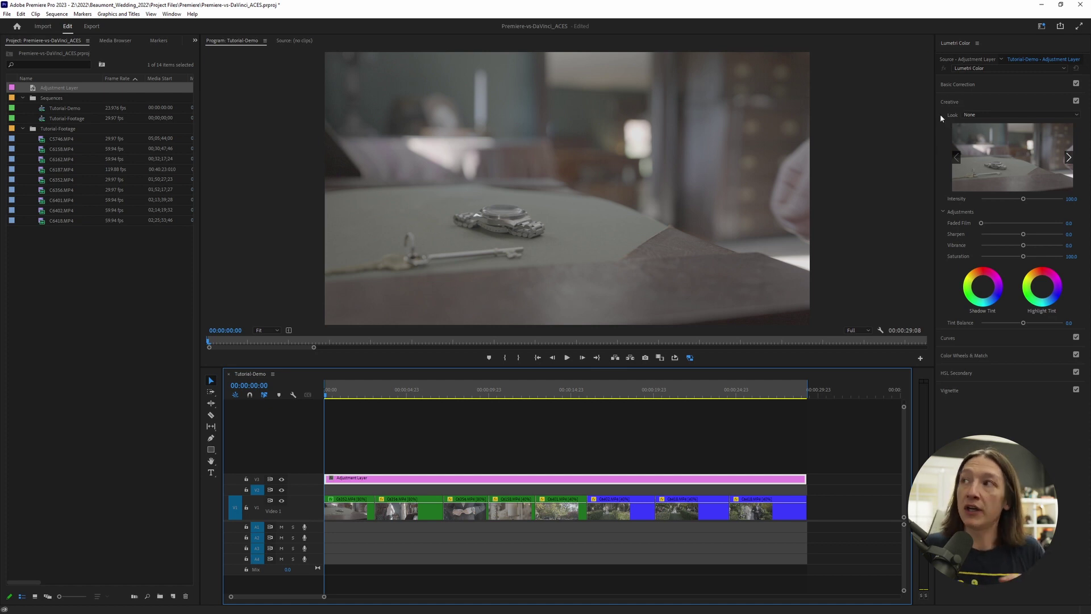
{"action": "left_click", "coordinate": [969, 113]}
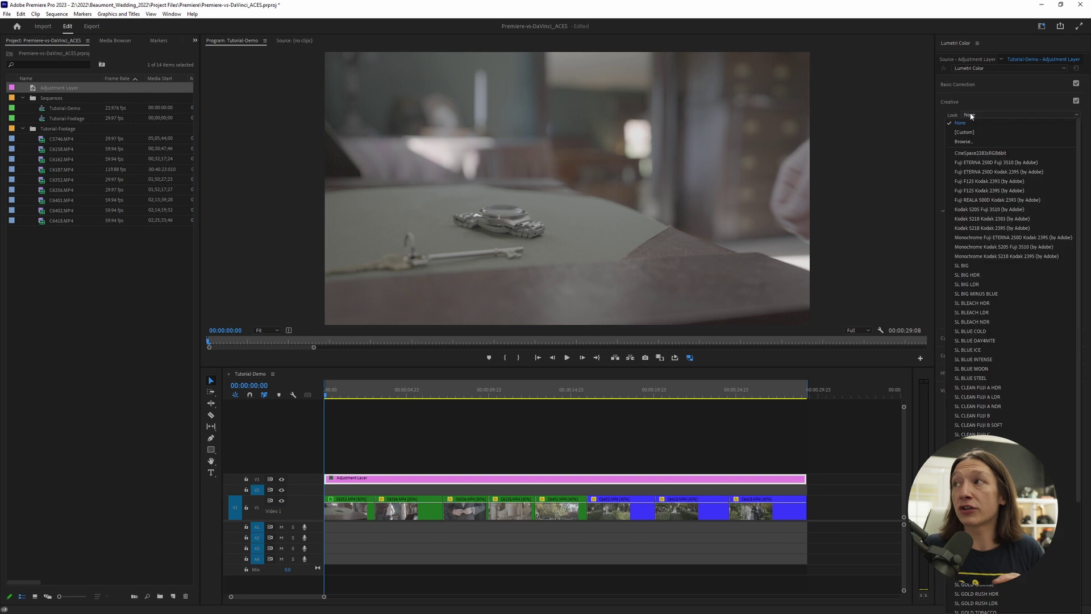
{"action": "left_click", "coordinate": [971, 142]}
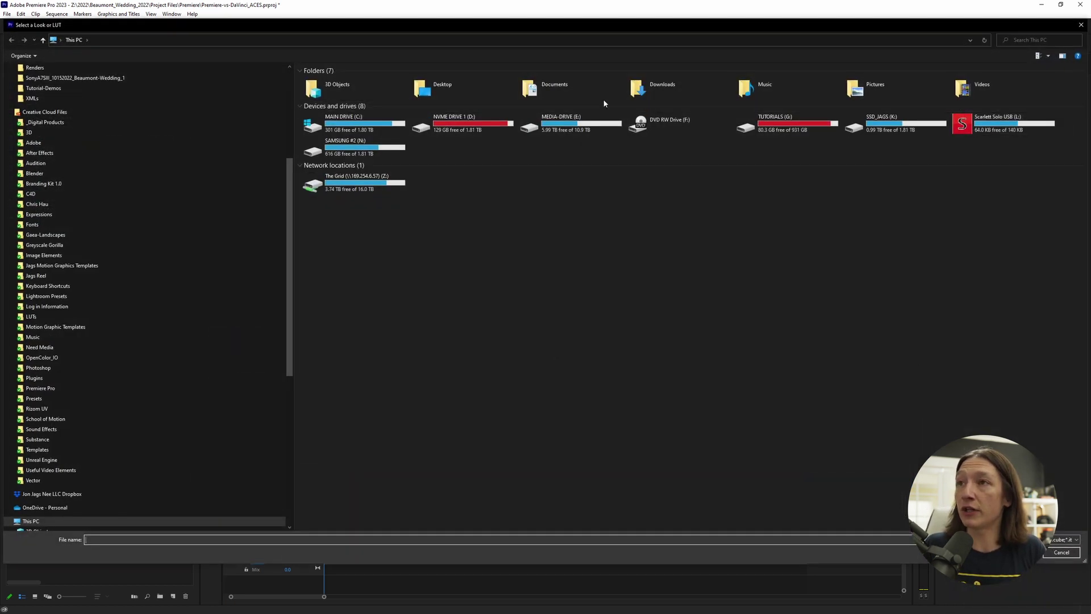
{"action": "left_click", "coordinate": [51, 493]}
{"action": "double_click", "coordinate": [320, 98]}
{"action": "scroll", "coordinate": [316, 306], "scroll_direction": "down", "scroll_amount": 4}
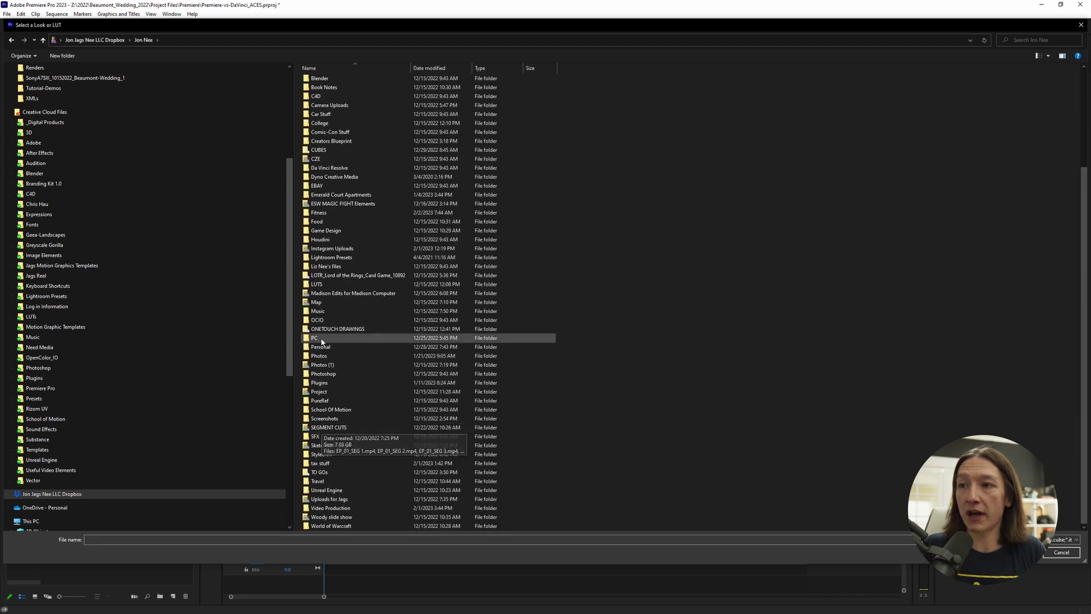
{"action": "double_click", "coordinate": [316, 284]}
{"action": "double_click", "coordinate": [329, 82]}
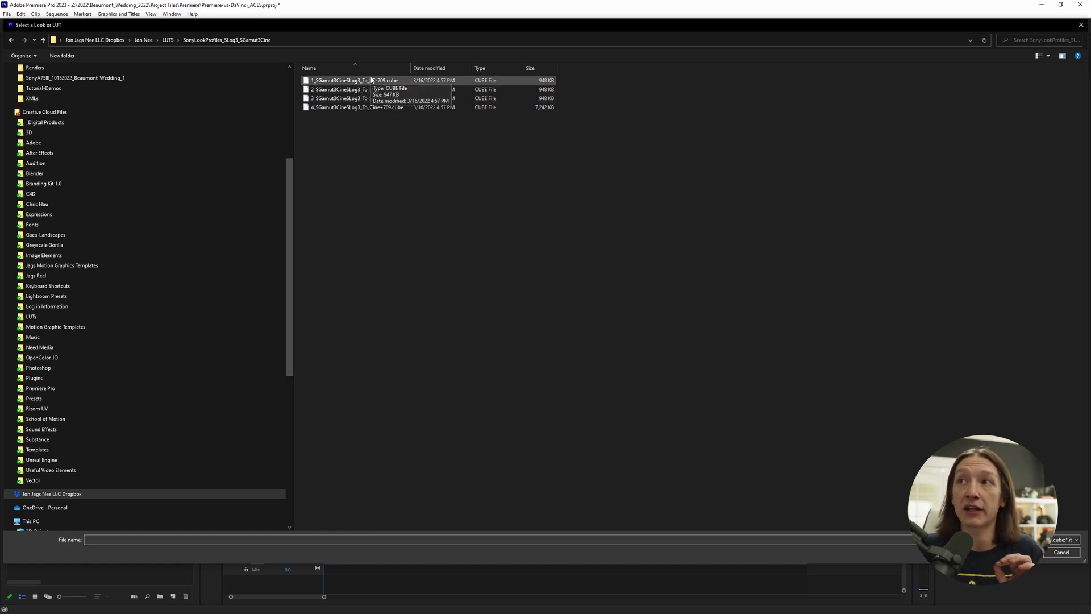
{"action": "double_click", "coordinate": [353, 83]}
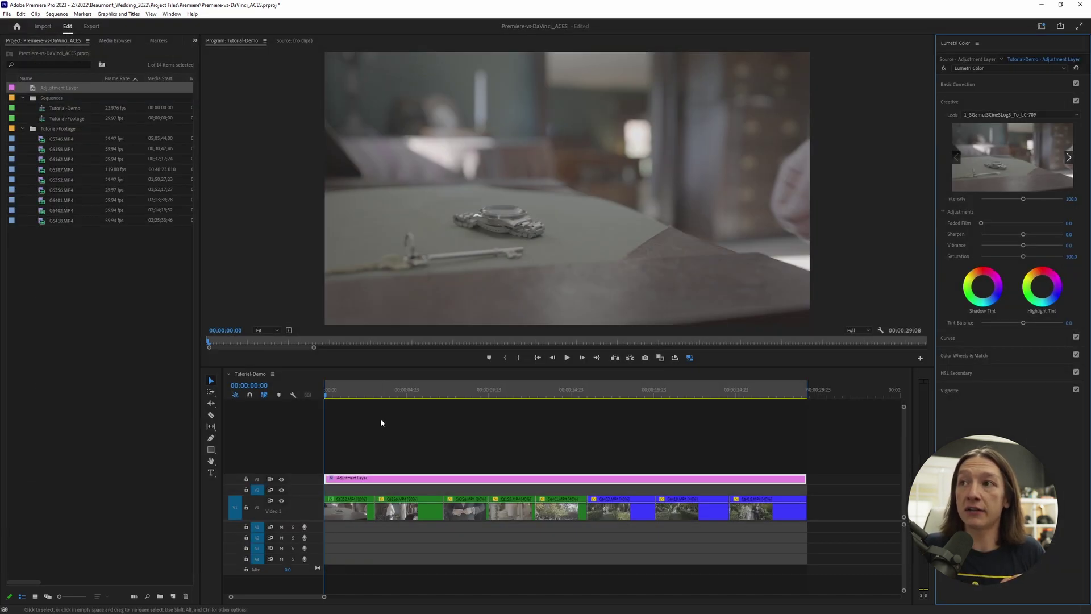
{"action": "left_click_drag", "start_coordinate": [336, 395], "coordinate": [340, 394]}
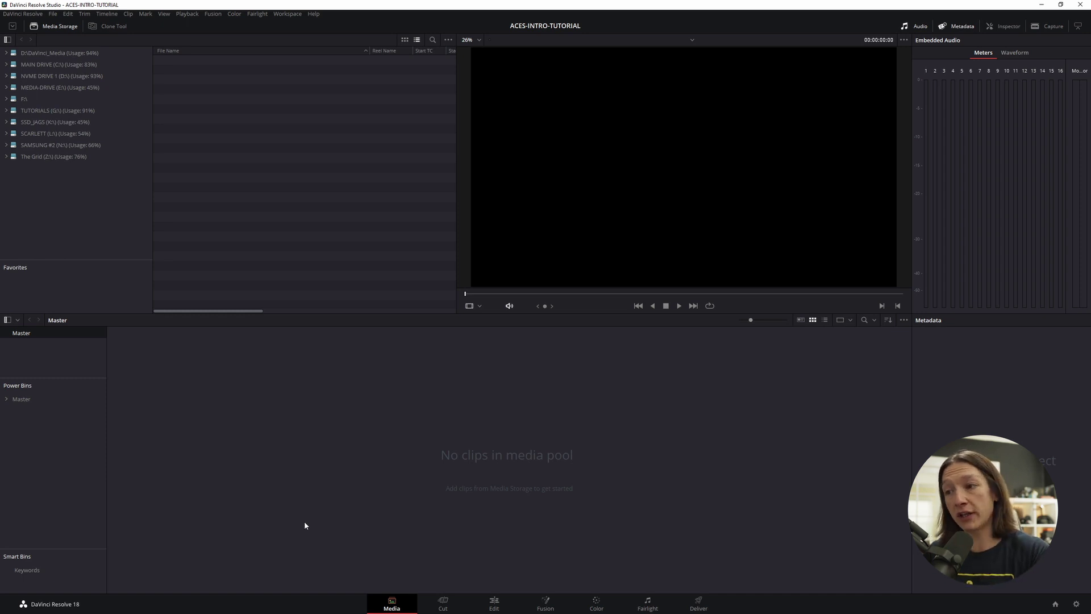
On DaVinci Resolve's Edit page, import the Tutorial-Footage folder from the wedding project's Footage directory, keeping the project frame rate
{"action": "left_click", "coordinate": [483, 604]}
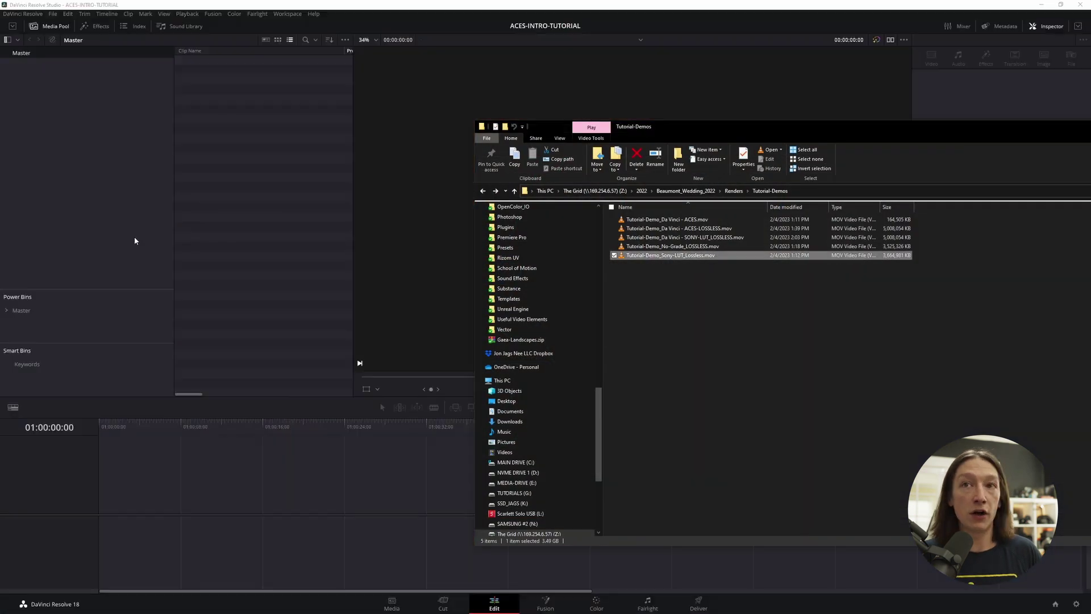
{"action": "left_click_drag", "start_coordinate": [761, 128], "coordinate": [462, 125]}
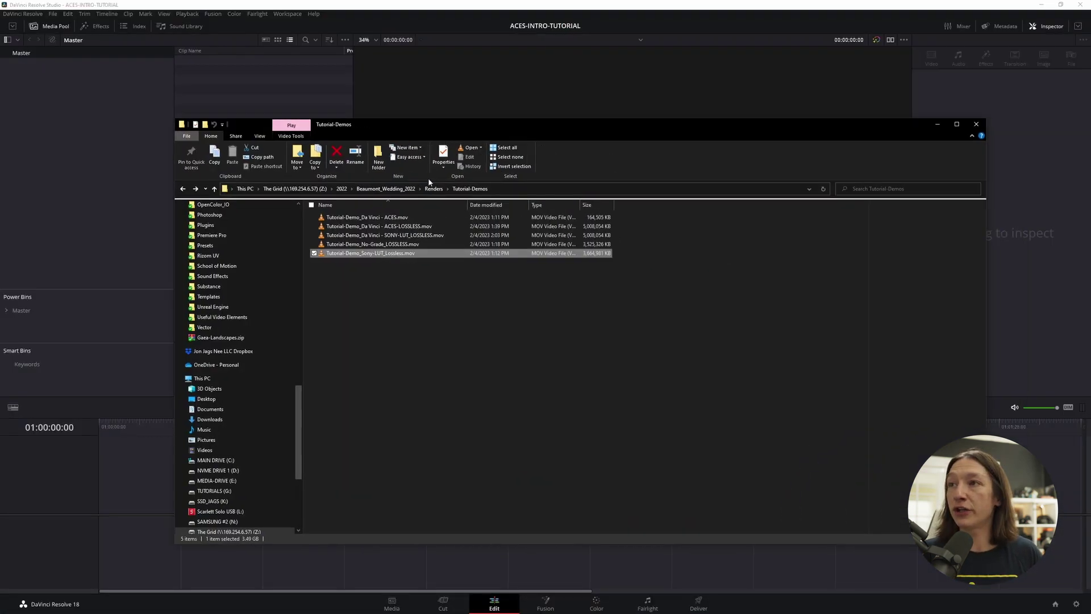
{"action": "left_click", "coordinate": [398, 190]}
{"action": "double_click", "coordinate": [341, 238]}
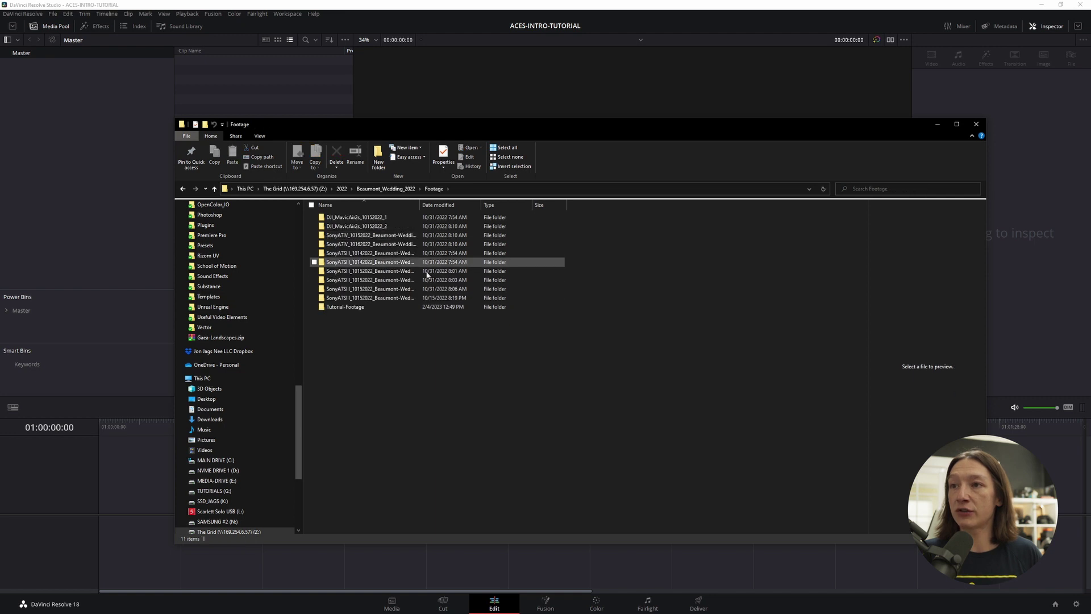
{"action": "left_click", "coordinate": [346, 307]}
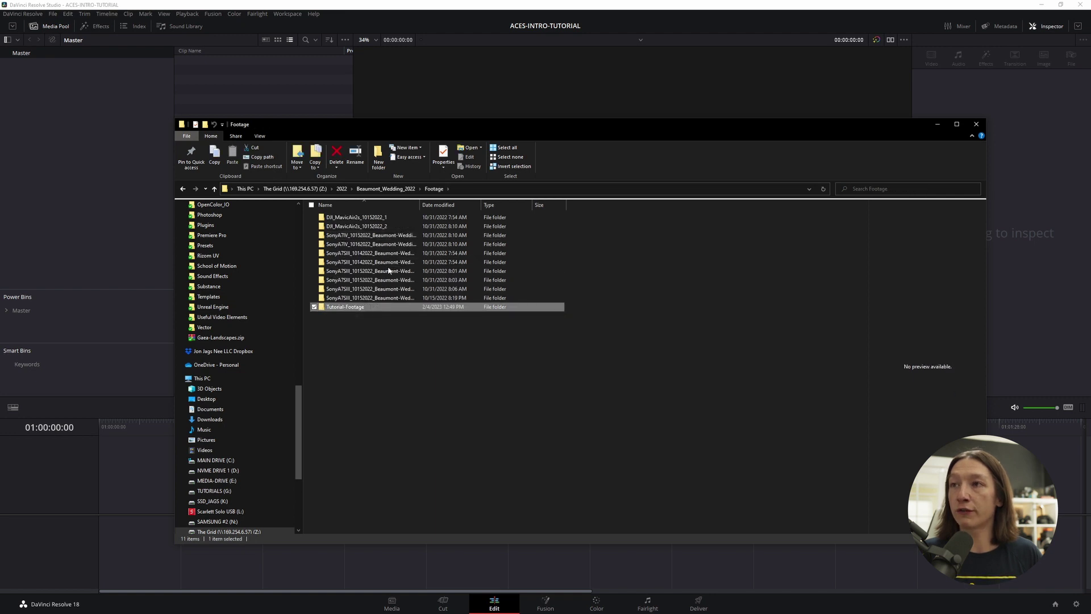
{"action": "left_click_drag", "start_coordinate": [420, 134], "coordinate": [683, 91]}
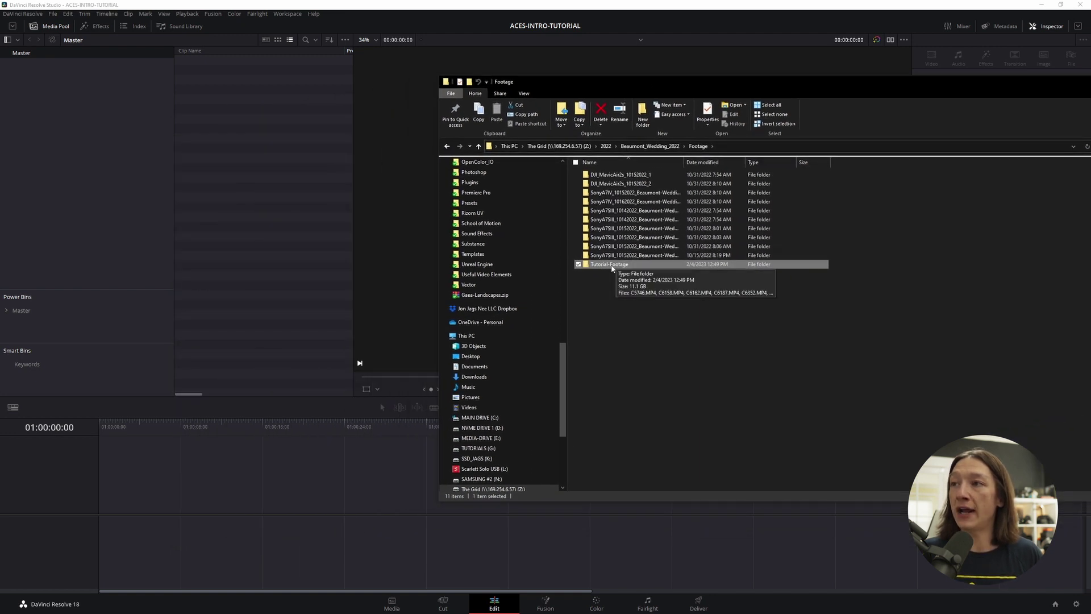
{"action": "left_click_drag", "start_coordinate": [612, 268], "coordinate": [37, 161]}
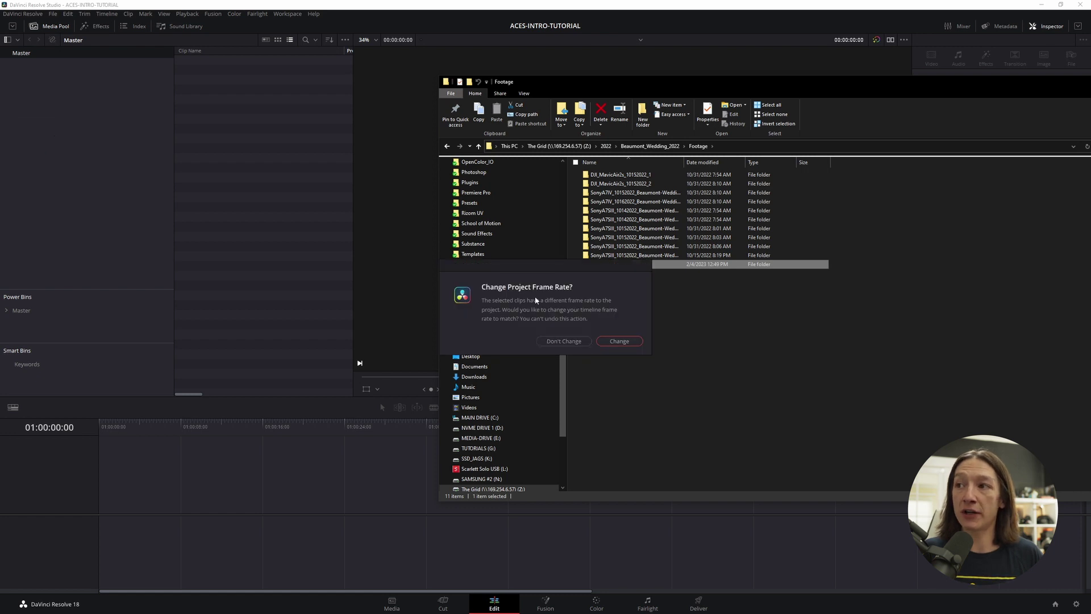
{"action": "left_click", "coordinate": [563, 341]}
{"action": "left_click", "coordinate": [311, 154]}
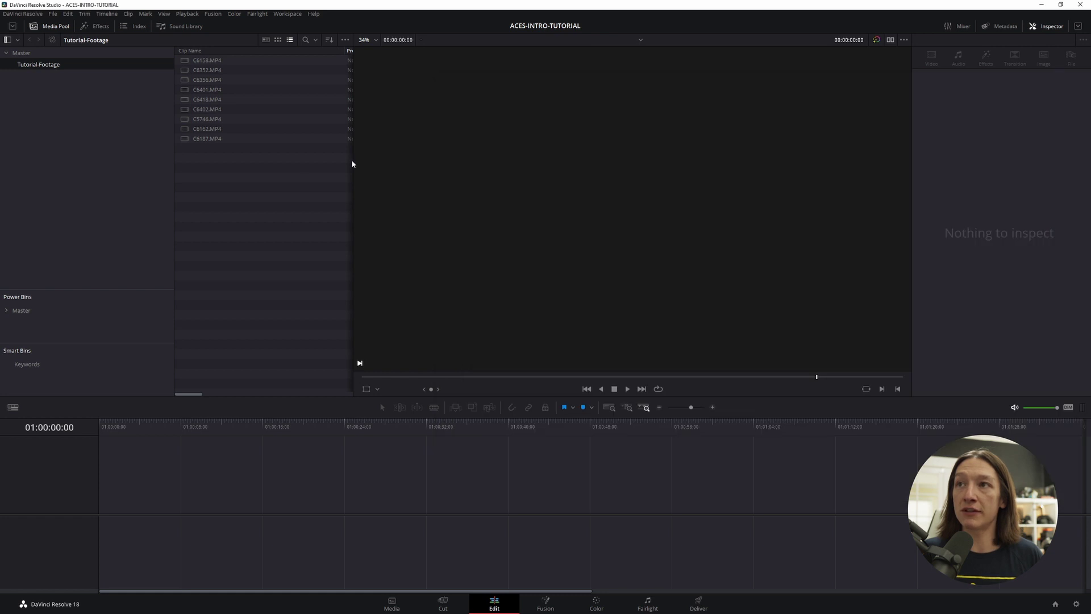
Set the video frame rate of all clips in the Tutorial-Footage bin to 23.976 through their clip attributes
{"action": "left_click_drag", "start_coordinate": [355, 162], "coordinate": [409, 170]}
{"action": "left_click_drag", "start_coordinate": [307, 223], "coordinate": [208, 58]}
{"action": "right_click", "coordinate": [207, 76]}
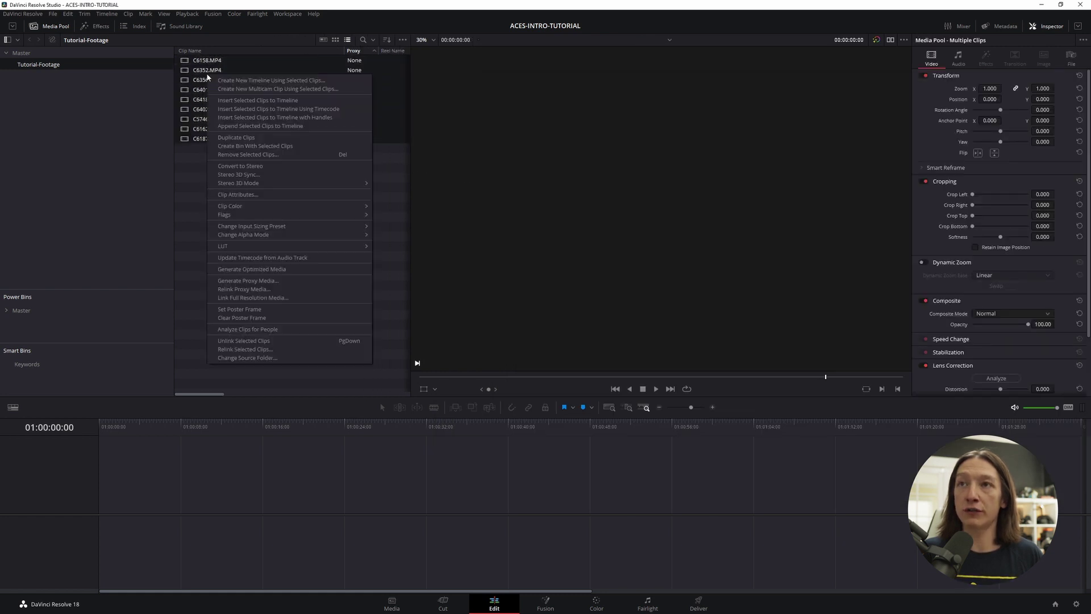
{"action": "left_click", "coordinate": [245, 194]}
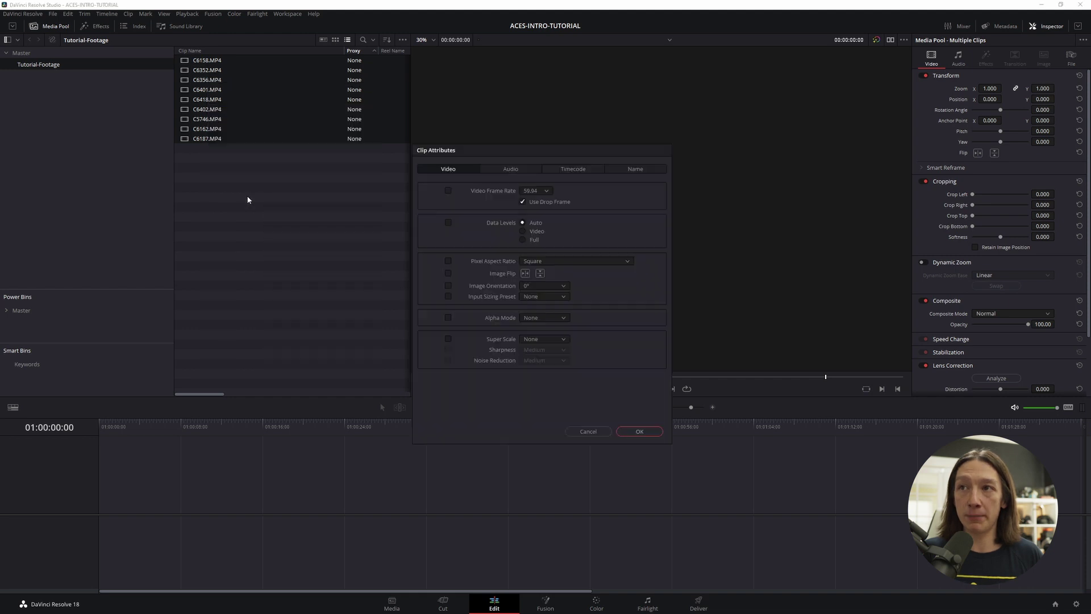
{"action": "left_click", "coordinate": [541, 191]}
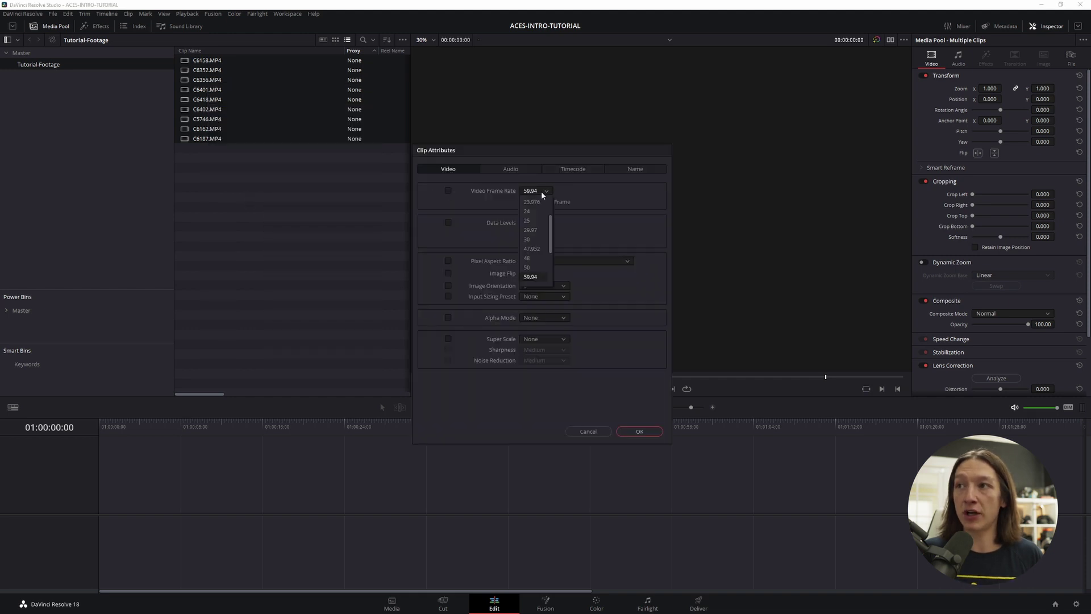
{"action": "left_click", "coordinate": [533, 202]}
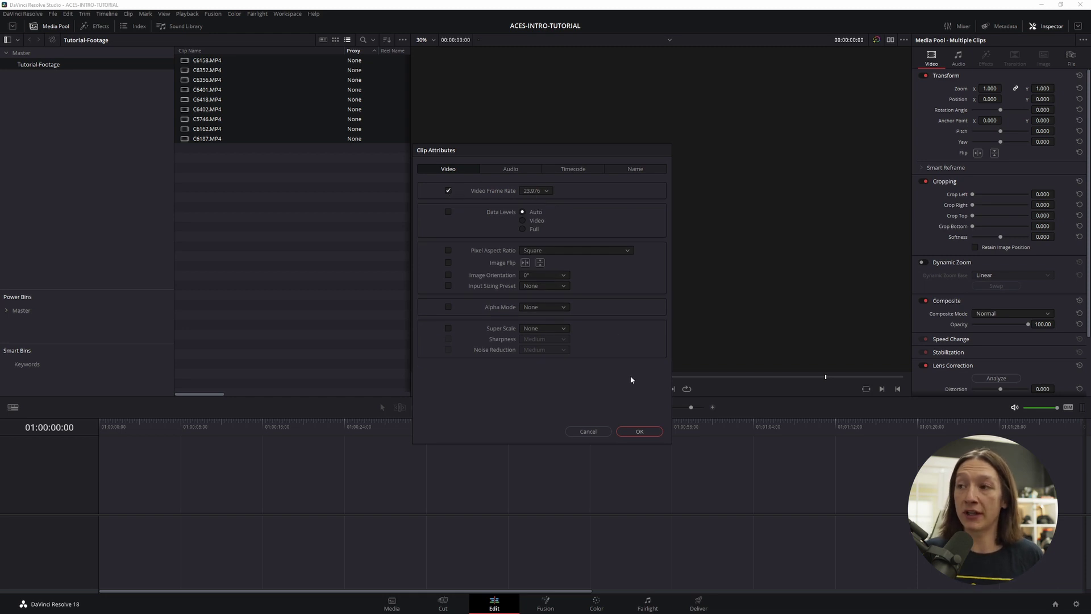
{"action": "left_click", "coordinate": [634, 433]}
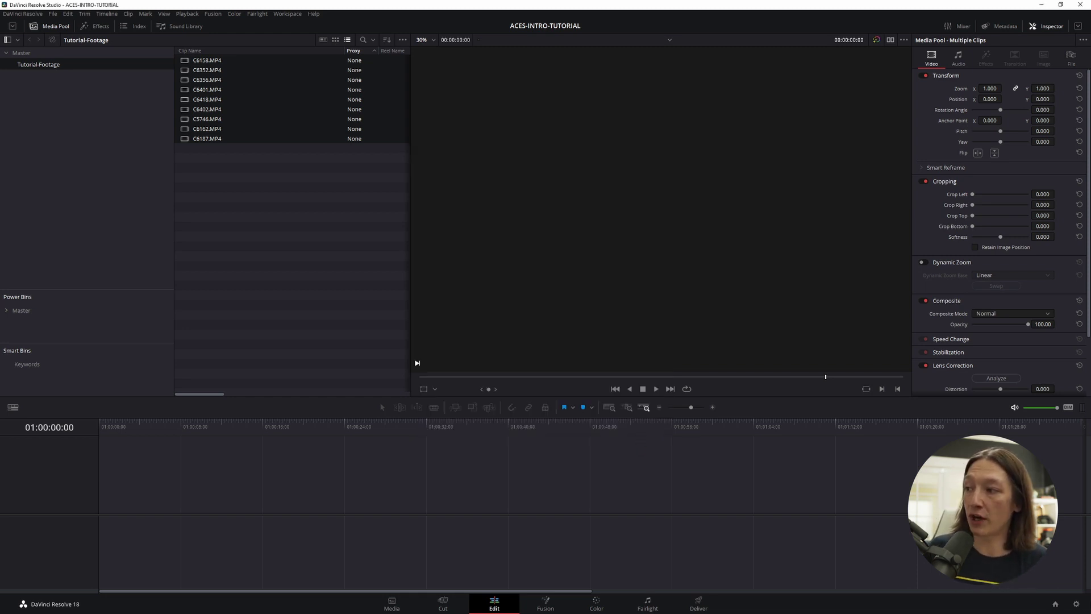
Set the project's color science to ACEScct in the color management settings
{"action": "left_click", "coordinate": [1075, 603]}
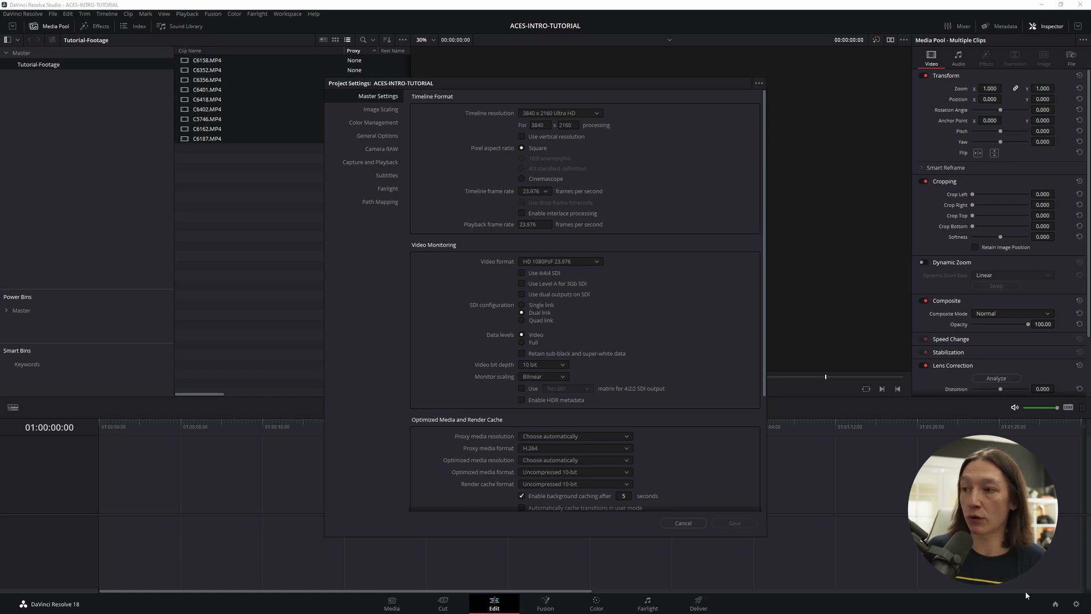
{"action": "left_click", "coordinate": [694, 524]}
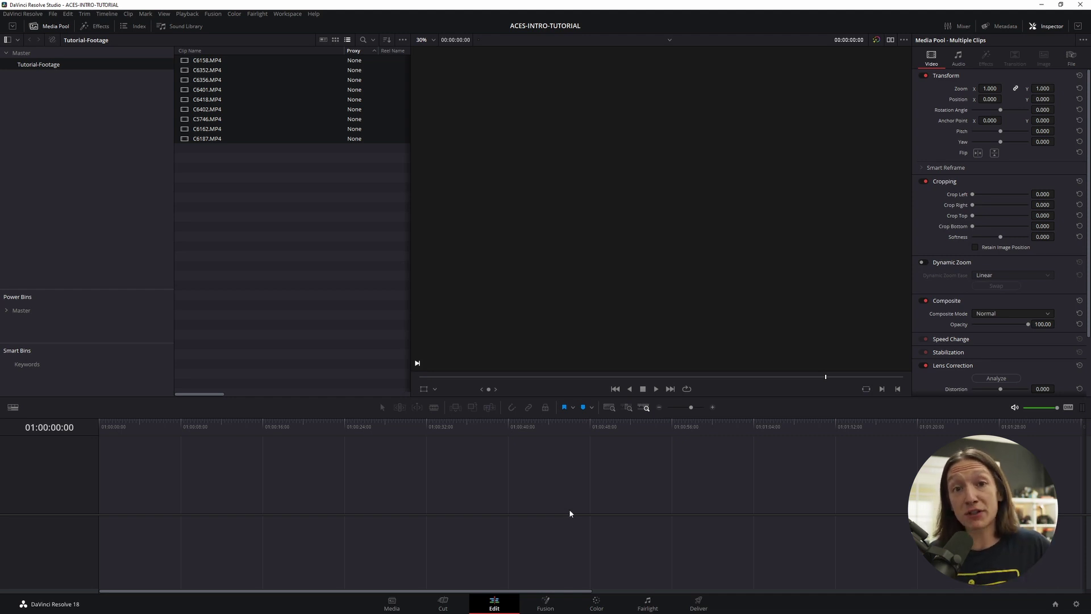
{"action": "left_click", "coordinate": [1075, 605]}
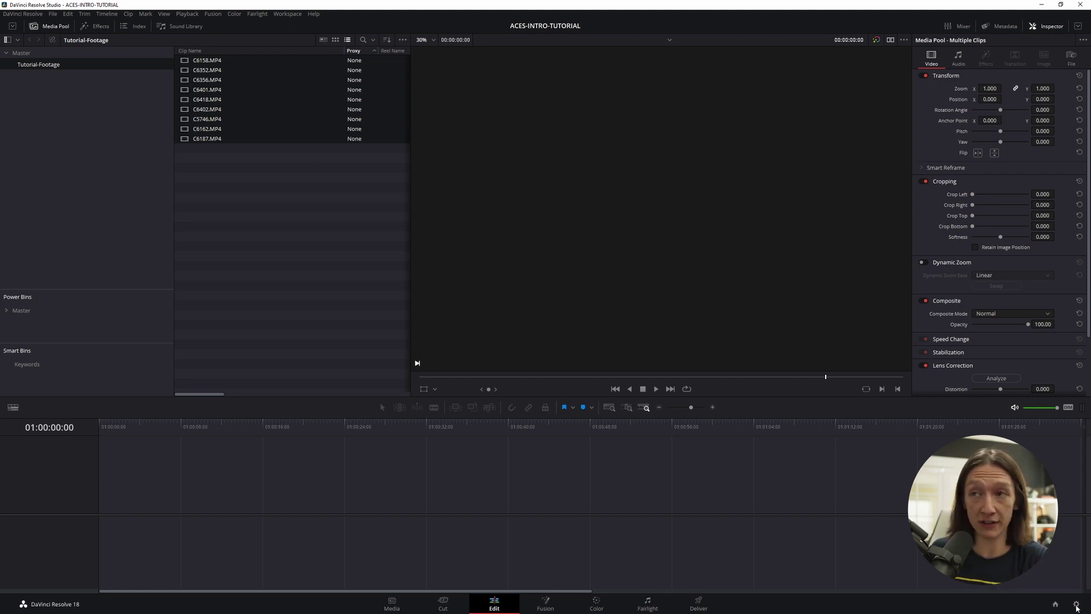
{"action": "left_click", "coordinate": [373, 122]}
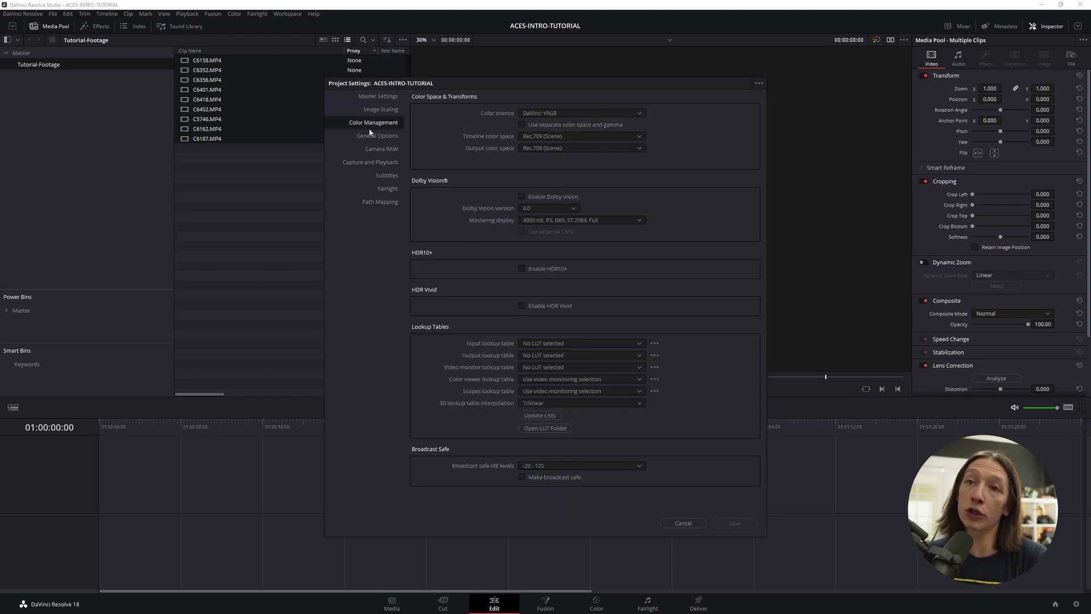
{"action": "left_click", "coordinate": [530, 115]}
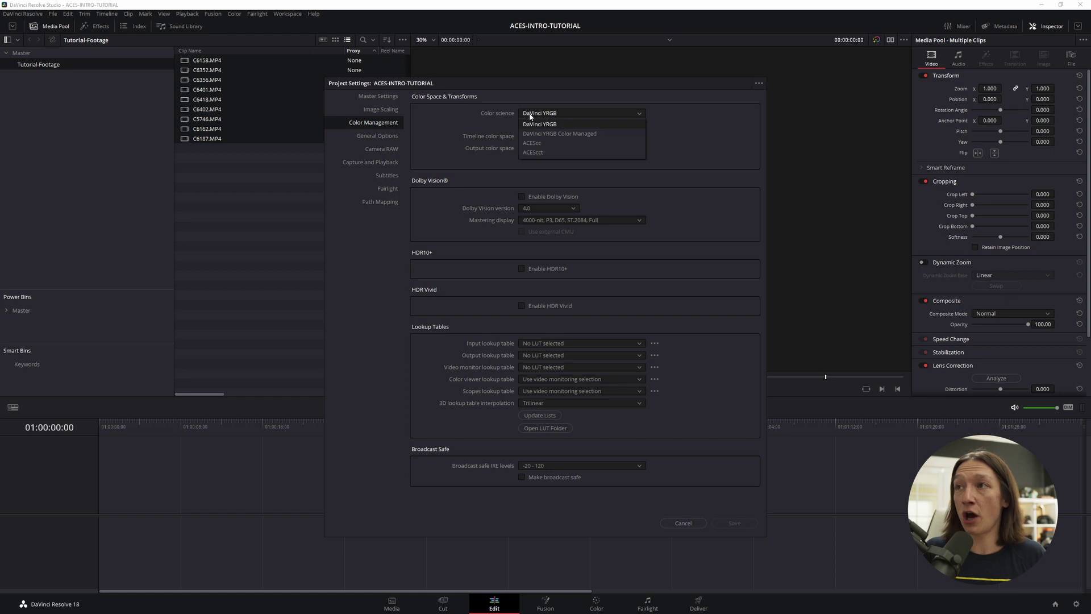
{"action": "left_click", "coordinate": [534, 152]}
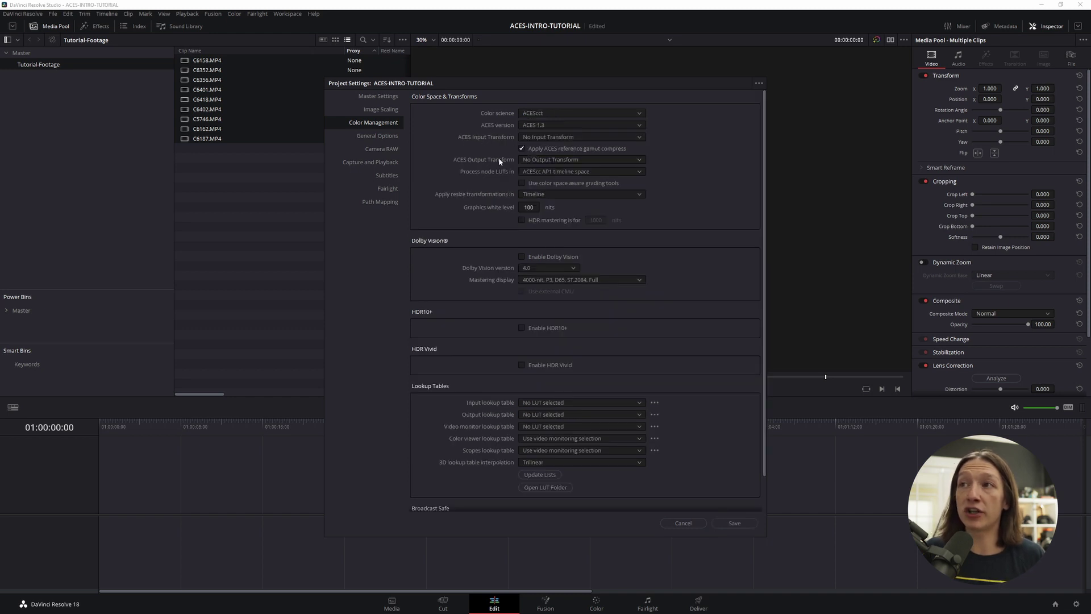
Set the ACES Output Transform to Rec.709 and save the project settings
{"action": "left_click", "coordinate": [552, 159]}
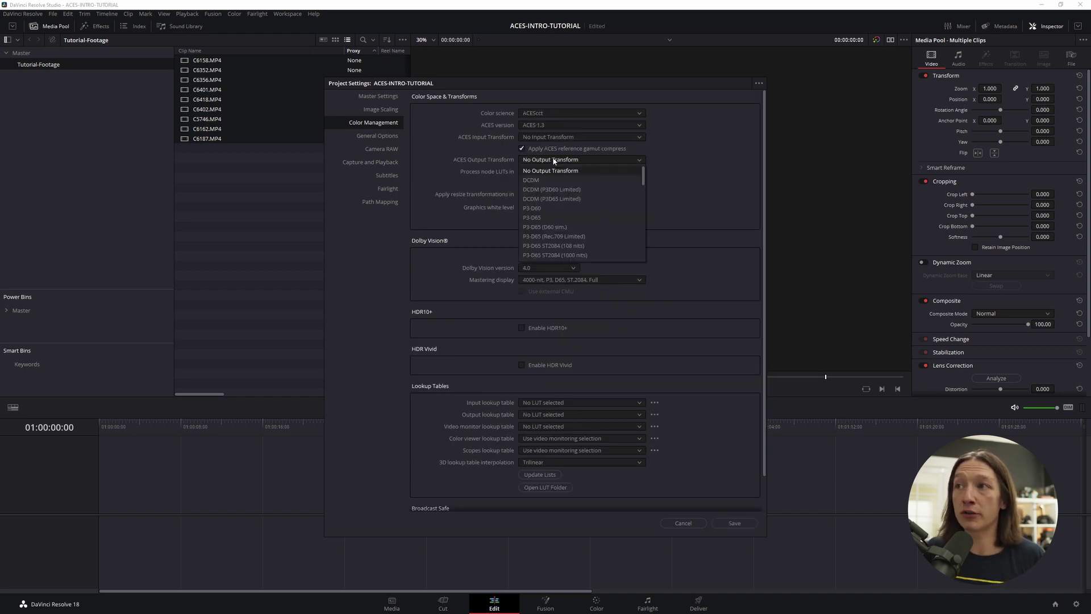
{"action": "scroll", "coordinate": [550, 179], "scroll_direction": "down", "scroll_amount": 2}
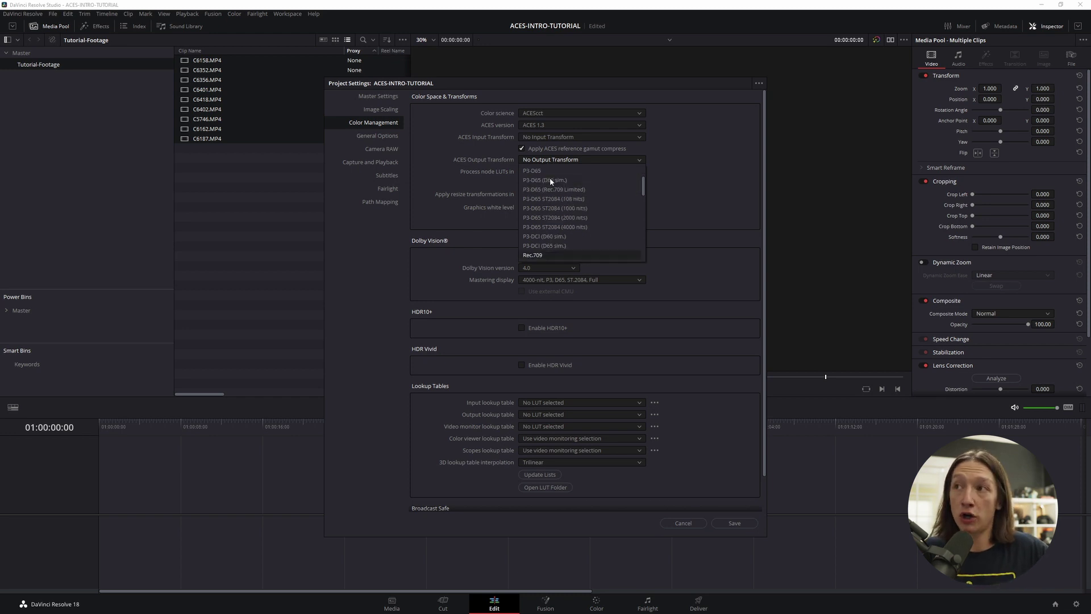
{"action": "left_click", "coordinate": [538, 255]}
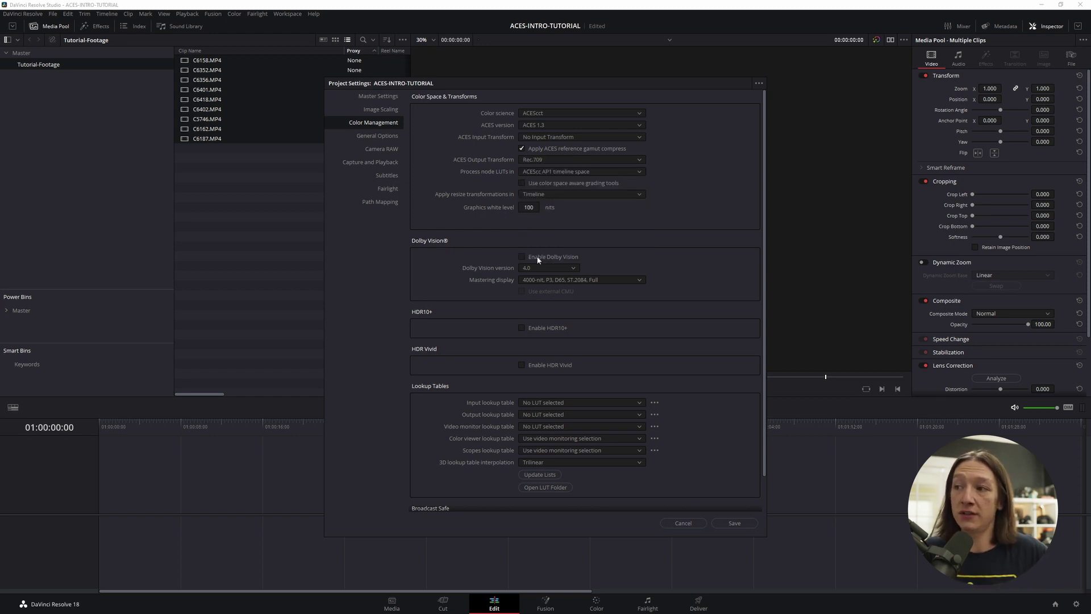
{"action": "left_click", "coordinate": [733, 523]}
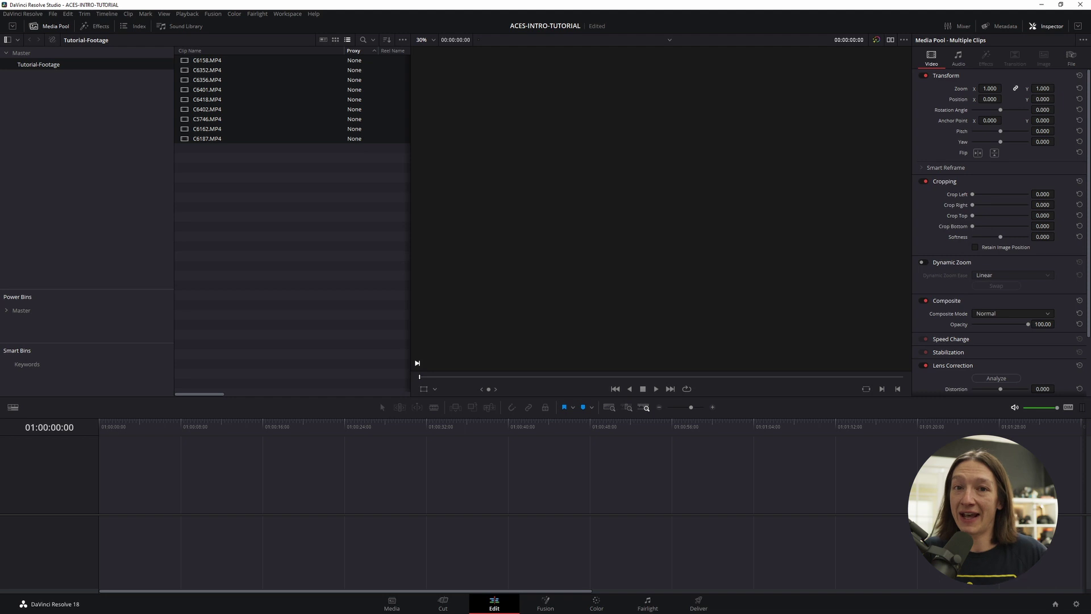
Create a new timeline named ACES from all clips in the Tutorial-Footage bin
{"action": "left_click_drag", "start_coordinate": [264, 239], "coordinate": [201, 58]}
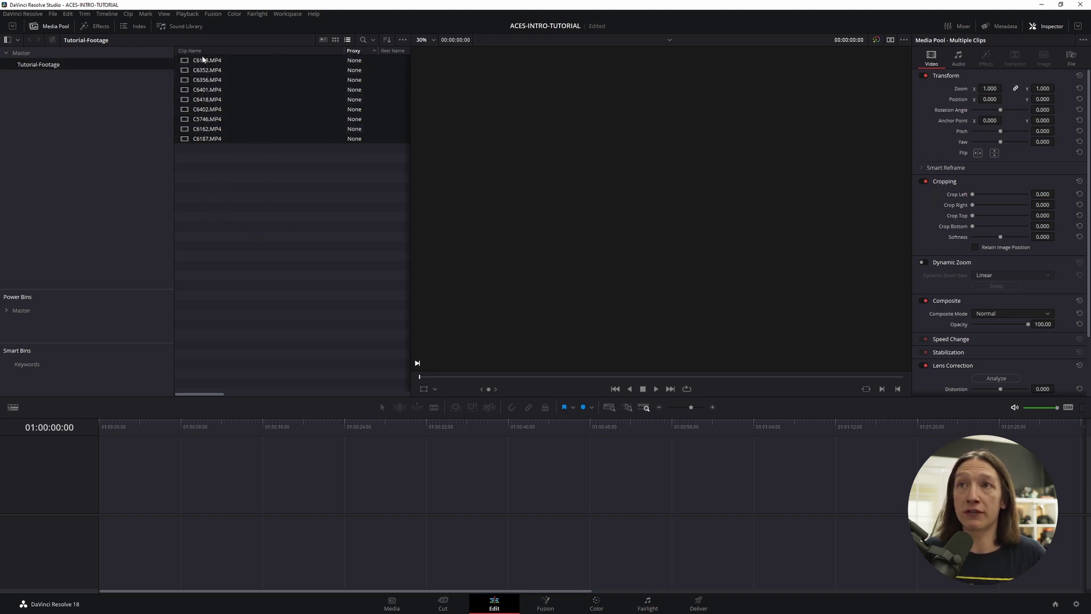
{"action": "right_click", "coordinate": [197, 62]}
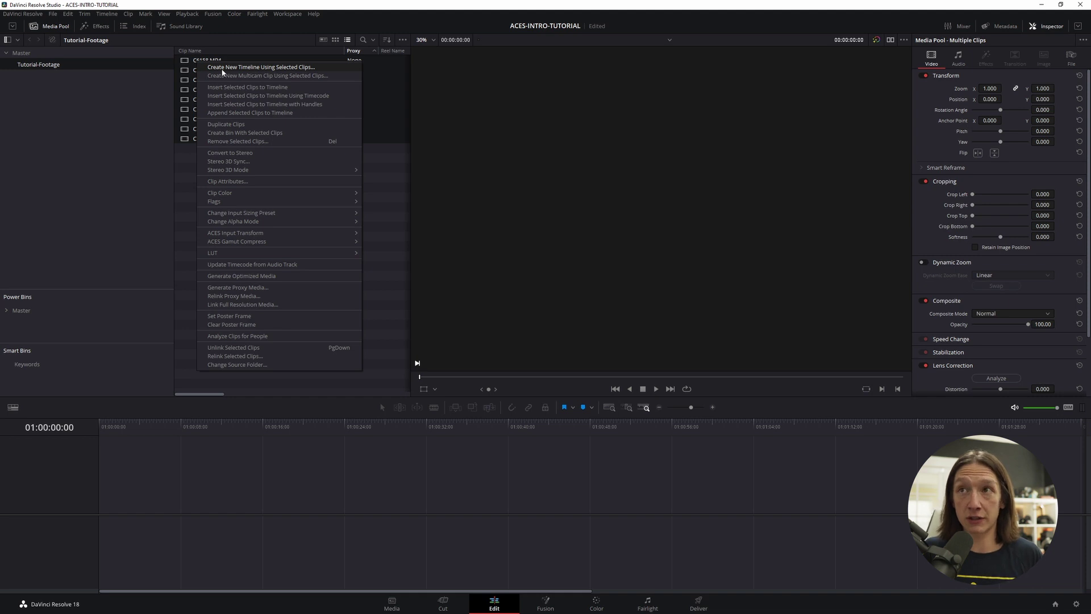
{"action": "left_click", "coordinate": [223, 69]}
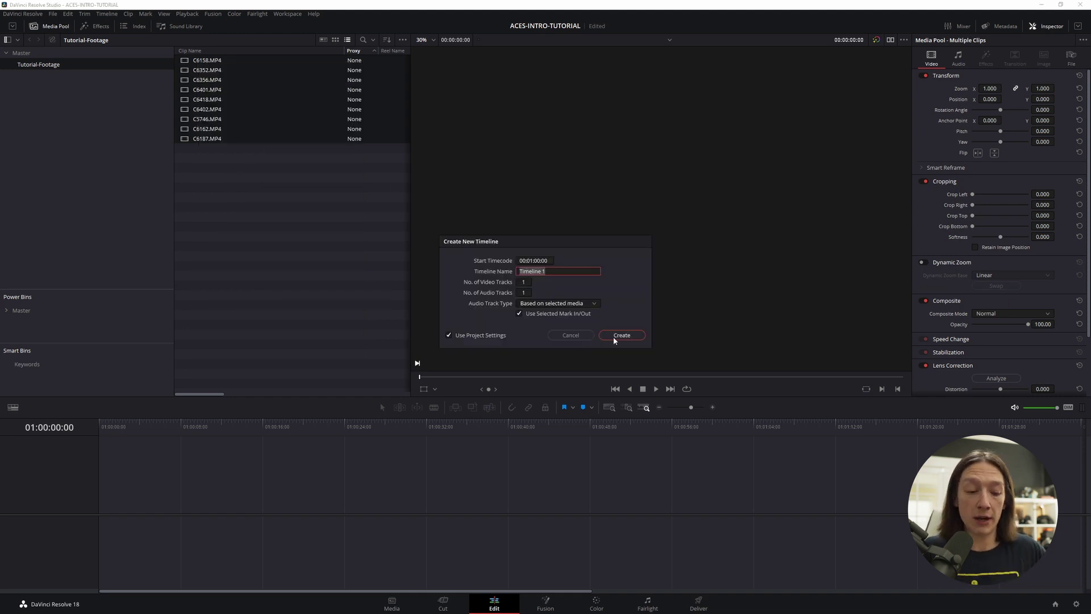
{"action": "type", "text": "ACES"}
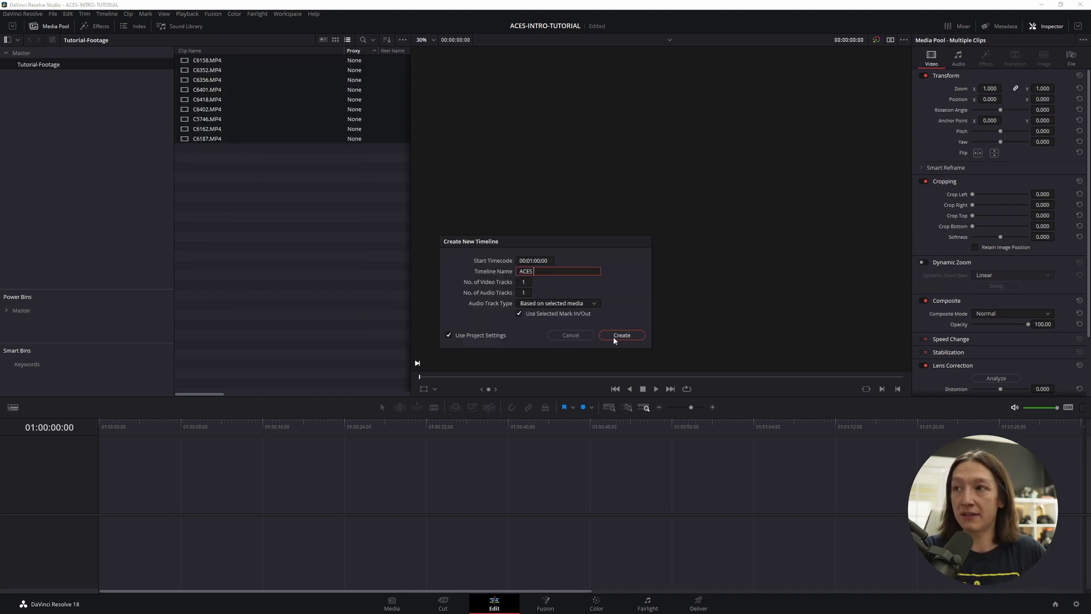
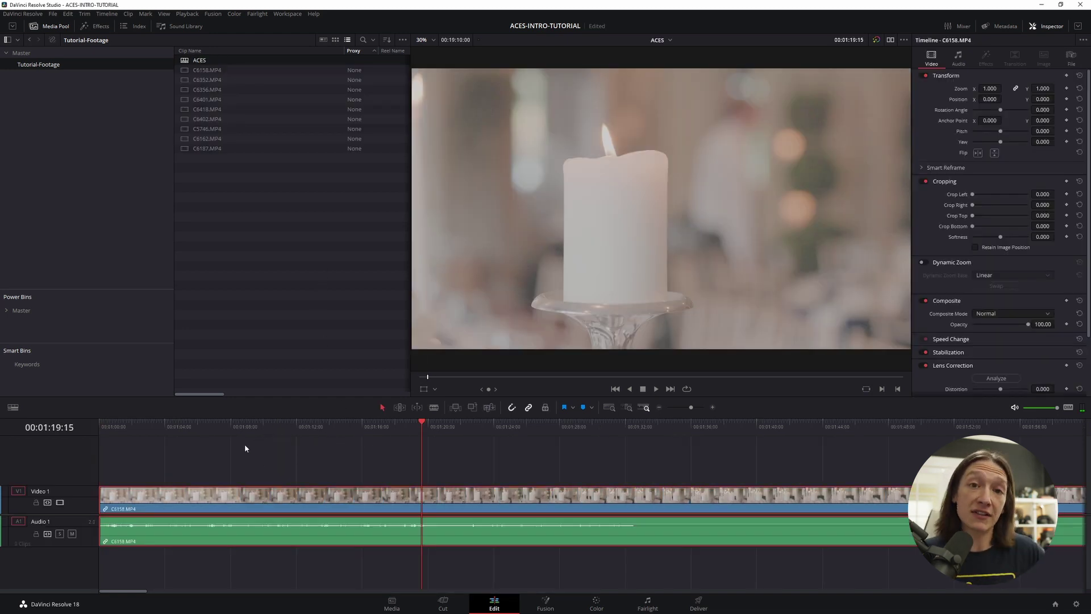
Set the ACES Input Transform of all clips in the Tutorial-Footage bin to Sony SLog3 SGamut3Cine
{"action": "left_click_drag", "start_coordinate": [264, 278], "coordinate": [200, 72]}
{"action": "right_click", "coordinate": [200, 72]}
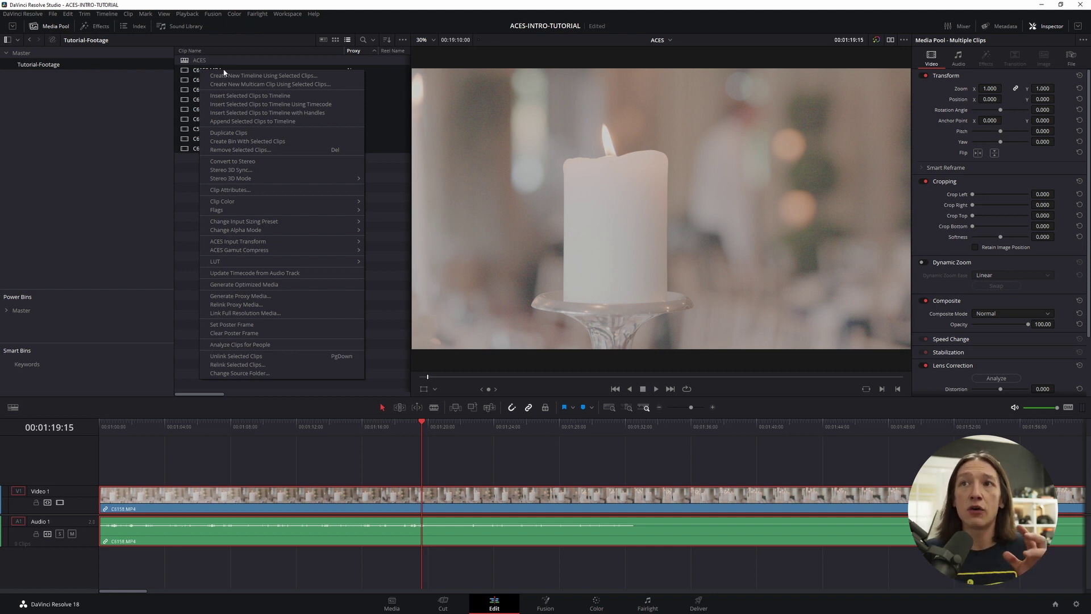
{"action": "mouse_move", "coordinate": [251, 245]}
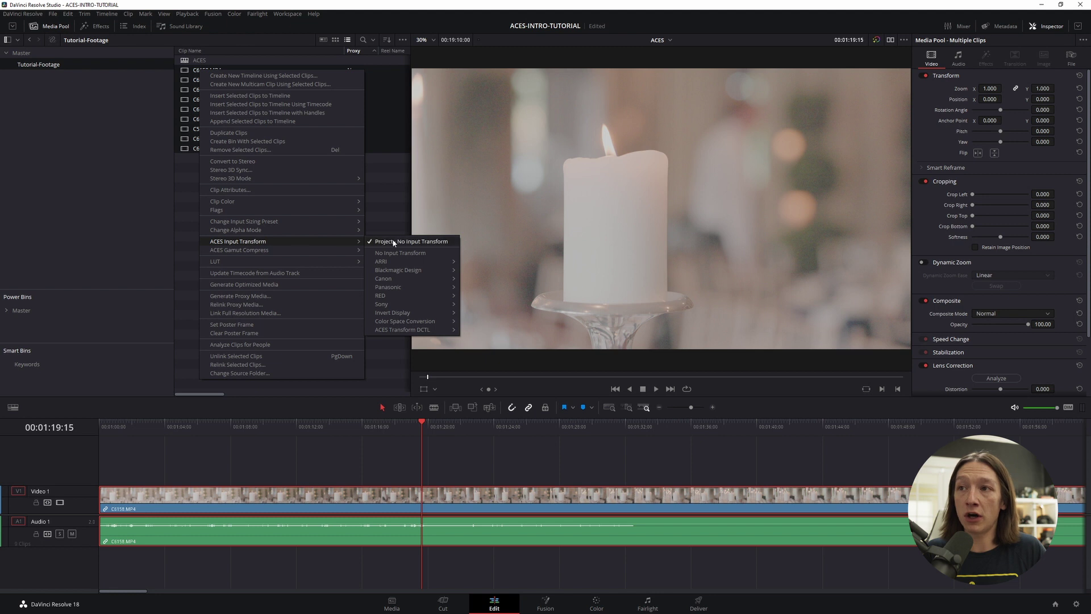
{"action": "mouse_move", "coordinate": [397, 305]}
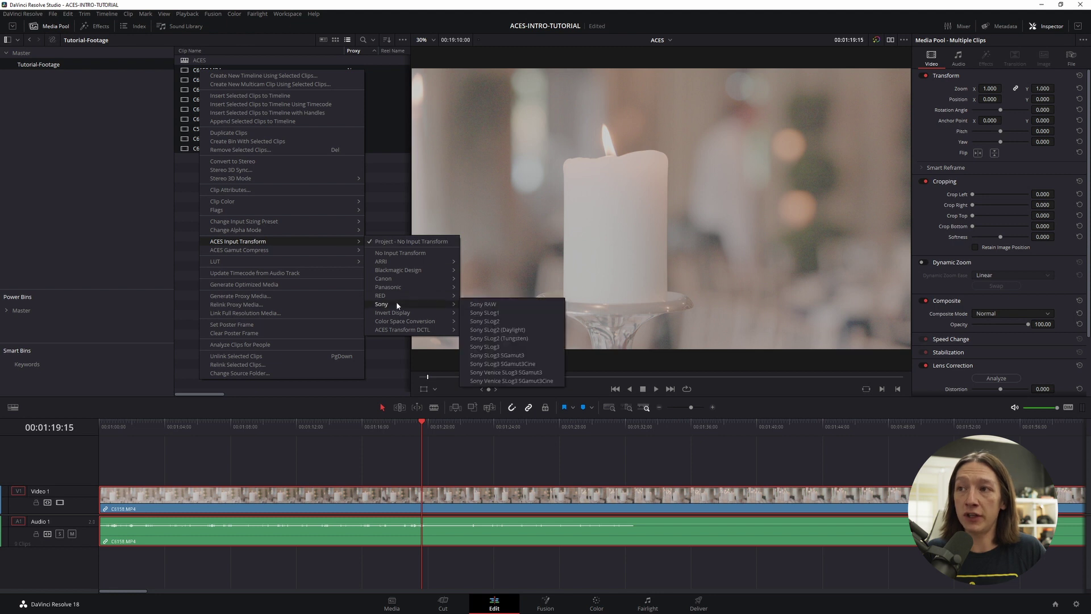
{"action": "left_click", "coordinate": [490, 365]}
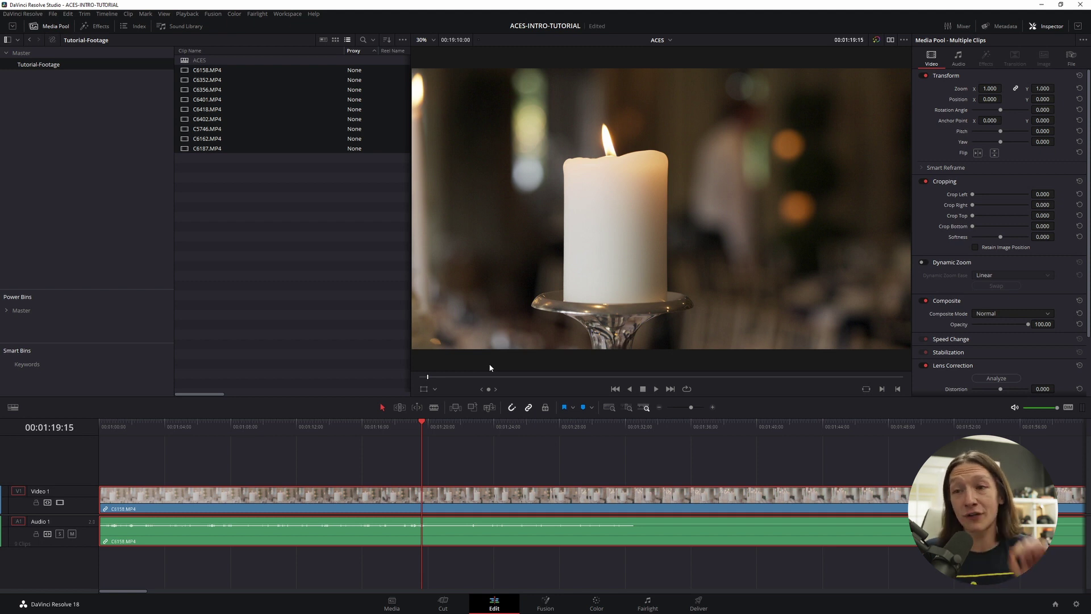
Review the color-managed clips at several points along the ACES timeline, including C6401, C6418 and C6402
{"action": "scroll", "coordinate": [357, 469], "scroll_direction": "down", "scroll_amount": 5}
{"action": "left_click_drag", "start_coordinate": [280, 432], "coordinate": [335, 433]}
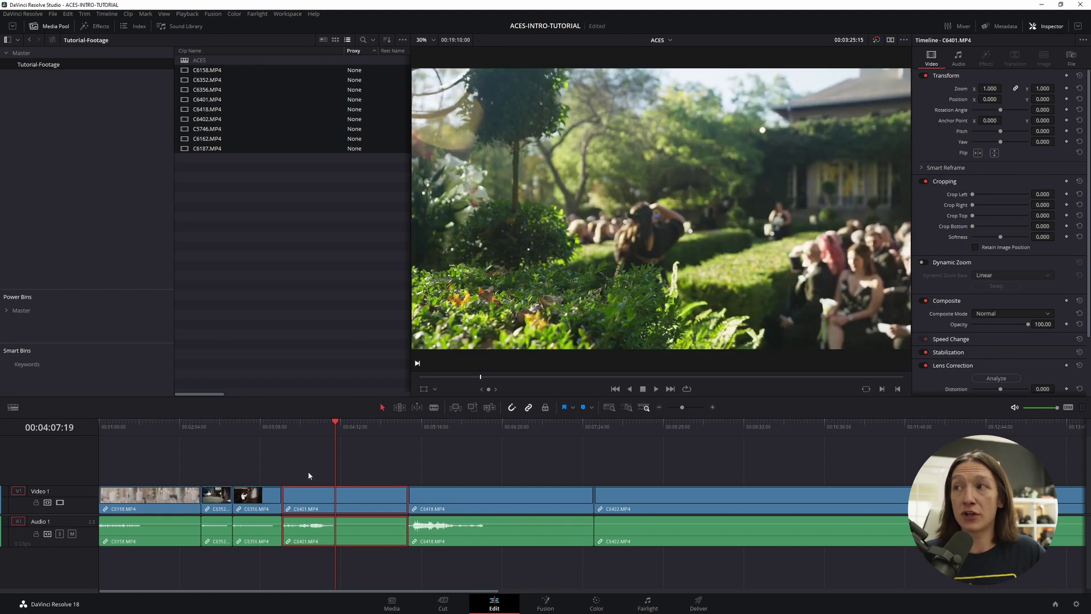
{"action": "left_click", "coordinate": [531, 433]}
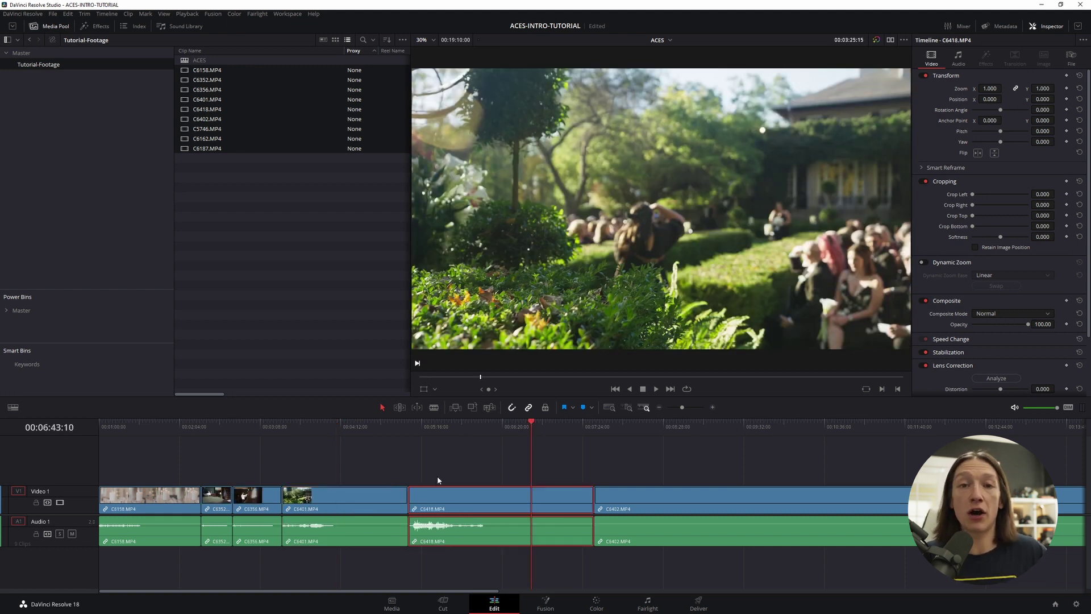
{"action": "left_click", "coordinate": [751, 446]}
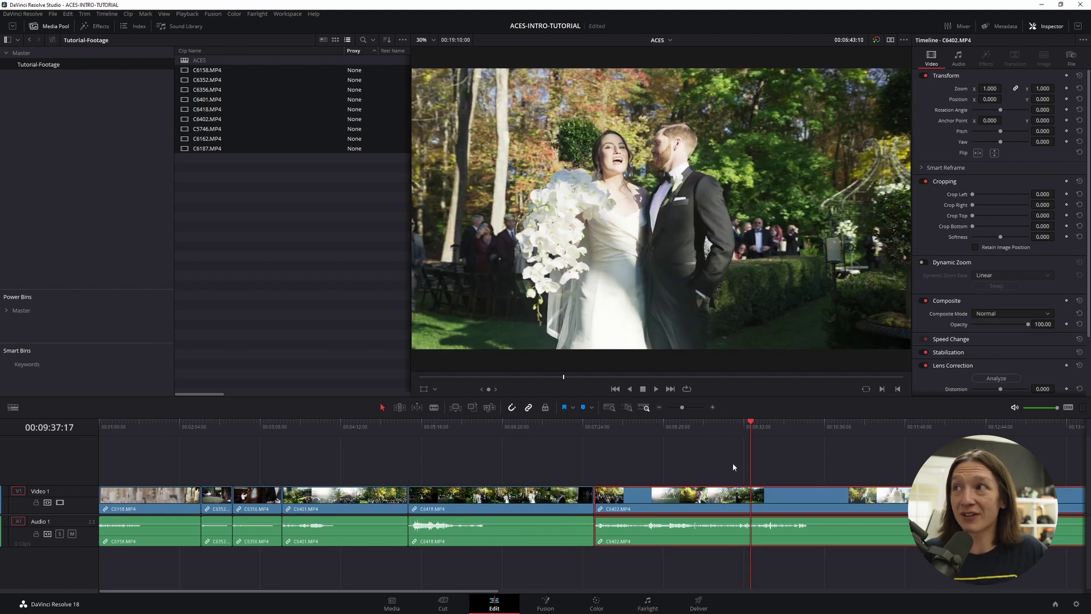
{"action": "key", "text": "ctrl+minus"}
{"action": "left_click", "coordinate": [341, 430]}
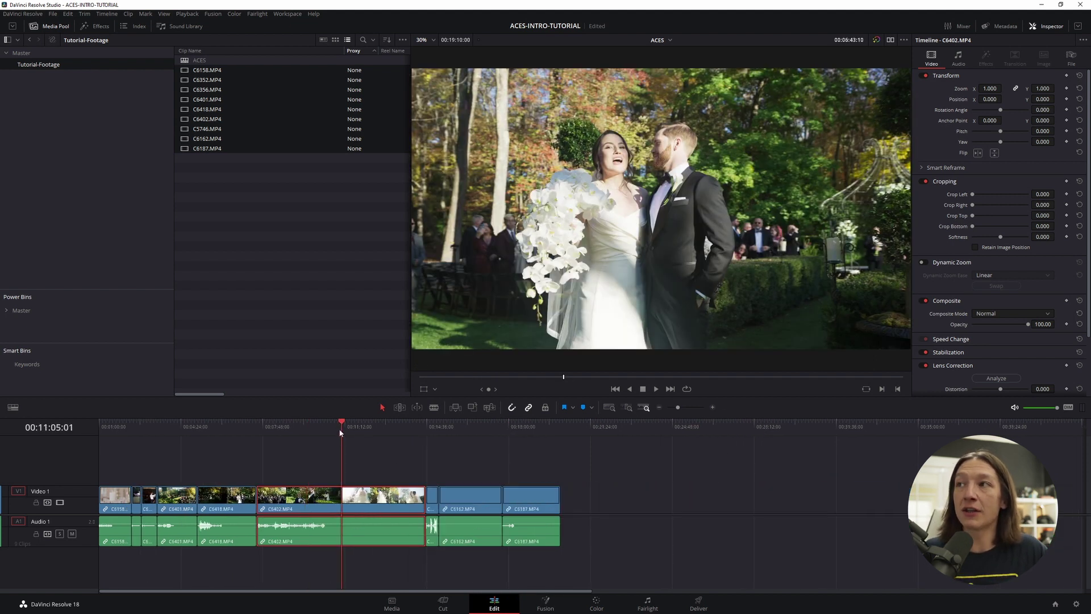
{"action": "left_click", "coordinate": [332, 430]}
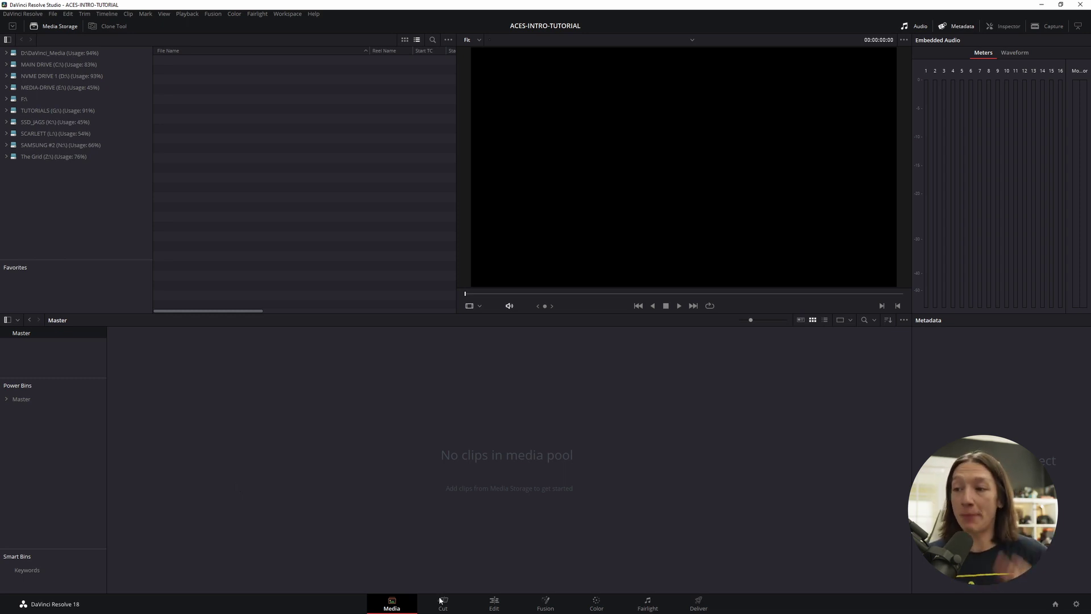
Import the Tutorial-Footage folder as a bin on the Edit page, without changing the project frame rate
{"action": "left_click", "coordinate": [493, 605]}
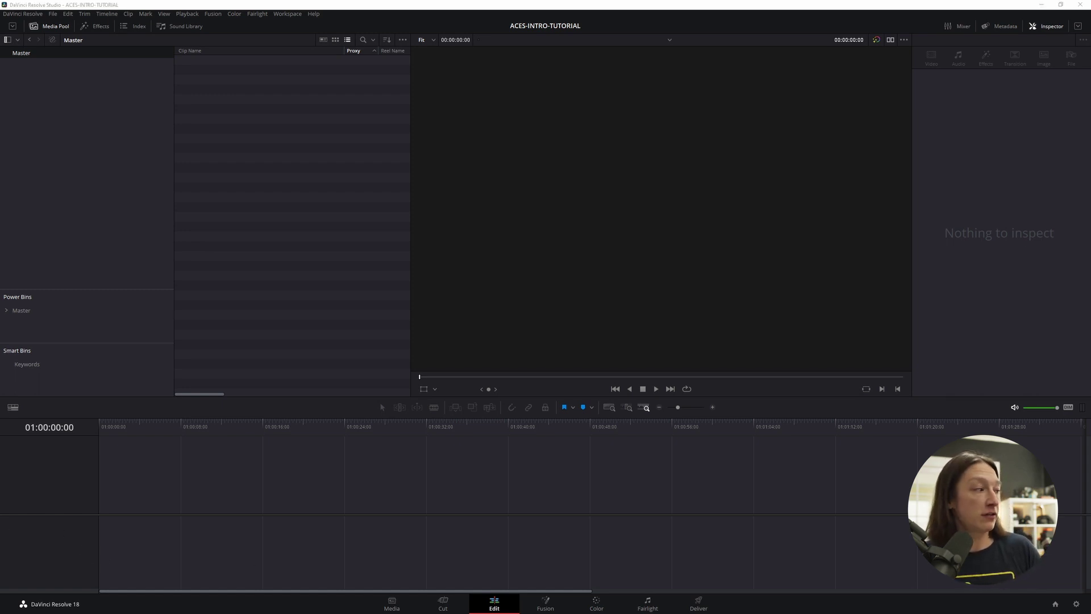
{"action": "left_click_drag", "start_coordinate": [615, 266], "coordinate": [69, 144]}
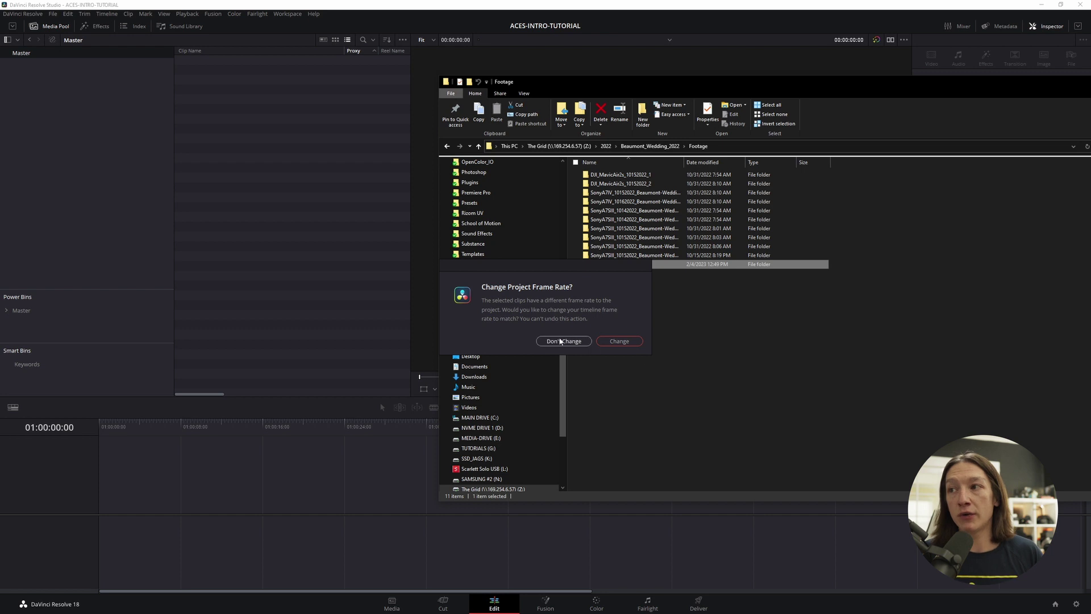
{"action": "left_click", "coordinate": [588, 343]}
Set the video frame rate of all imported clips to 23.976 through their clip attributes
{"action": "left_click_drag", "start_coordinate": [268, 222], "coordinate": [217, 70]}
{"action": "right_click", "coordinate": [217, 70]}
{"action": "left_click", "coordinate": [268, 191]}
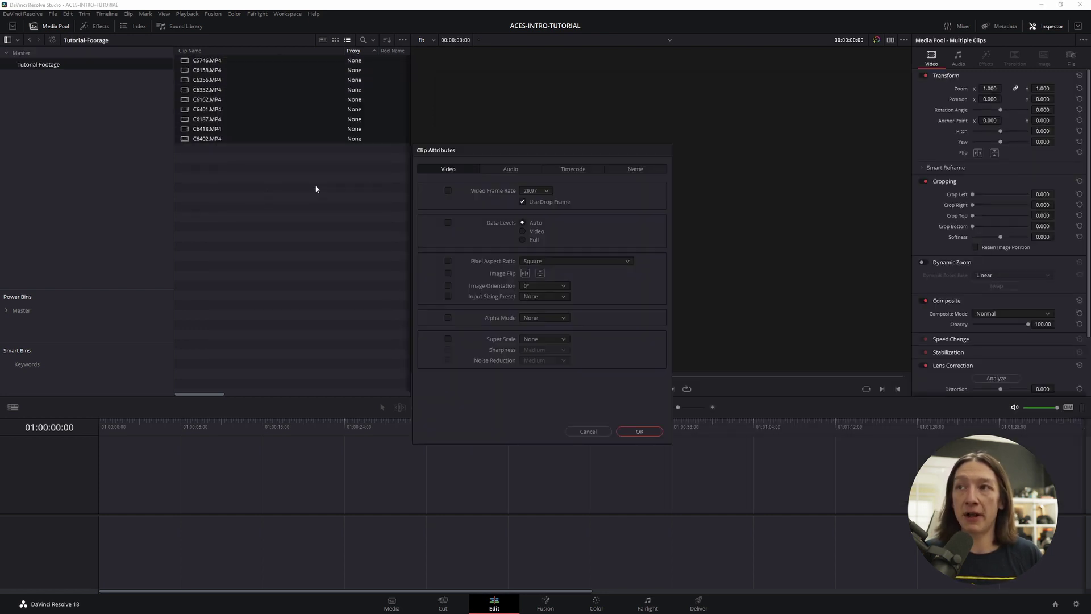
{"action": "left_click", "coordinate": [535, 191]}
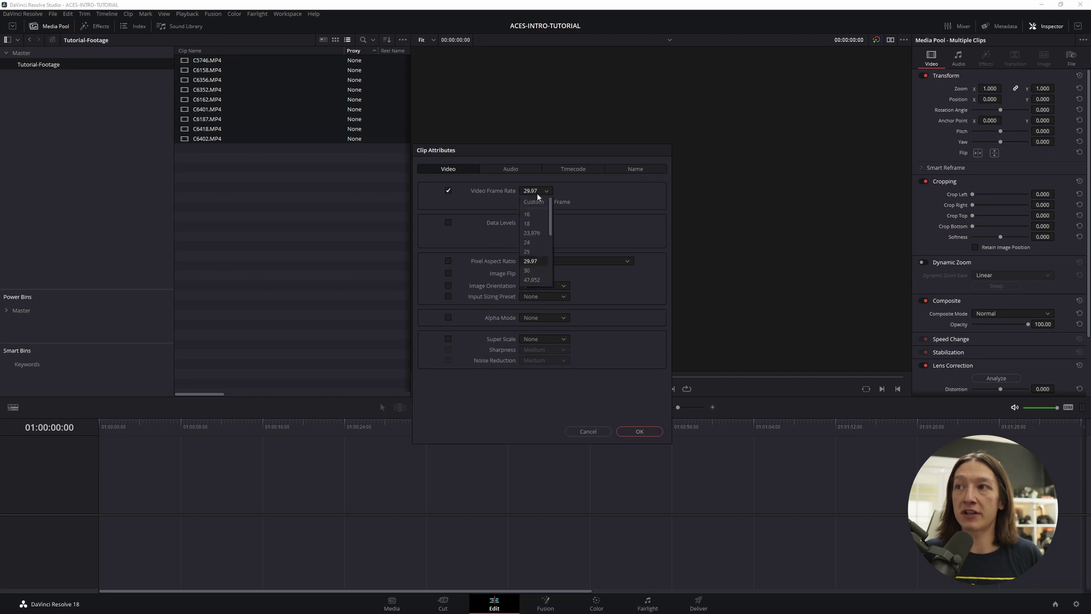
{"action": "left_click", "coordinate": [539, 233]}
{"action": "left_click", "coordinate": [639, 431]}
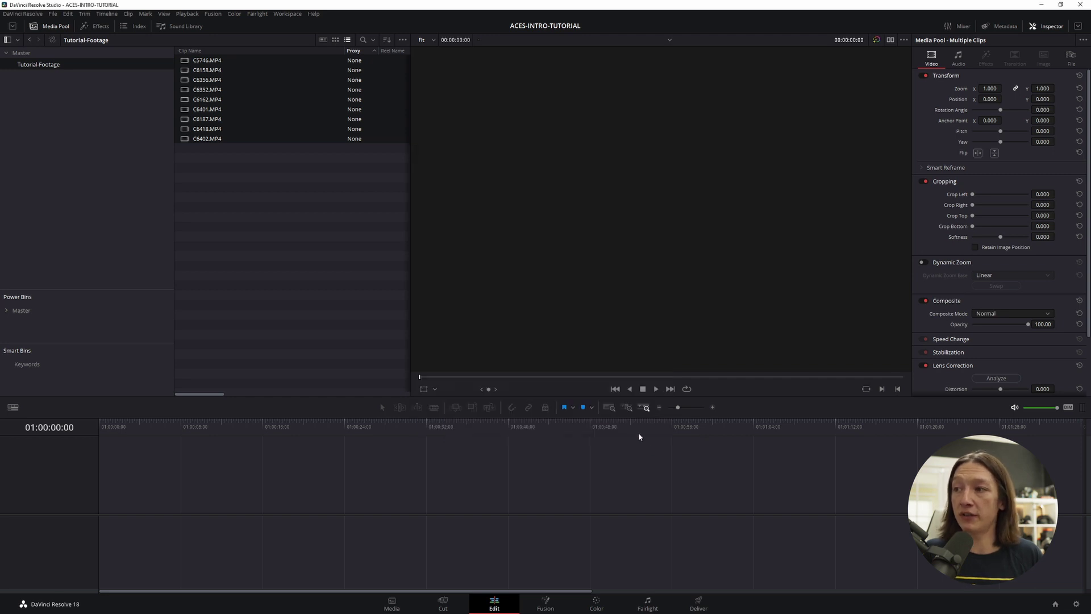
Check the color management and timeline format in the project settings, and close them without changes
{"action": "left_click", "coordinate": [1075, 604]}
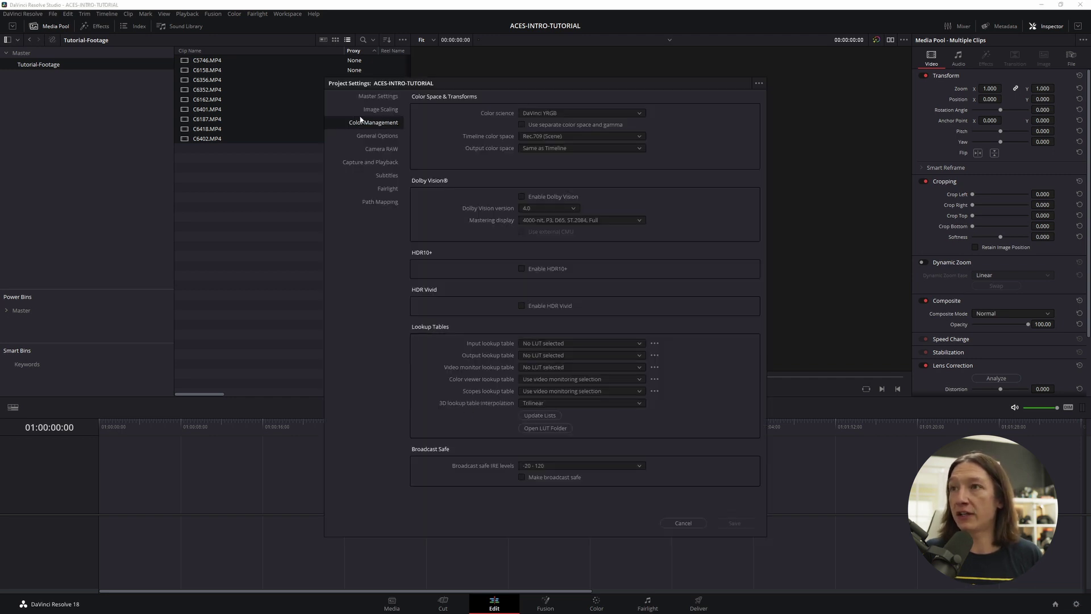
{"action": "left_click", "coordinate": [367, 97]}
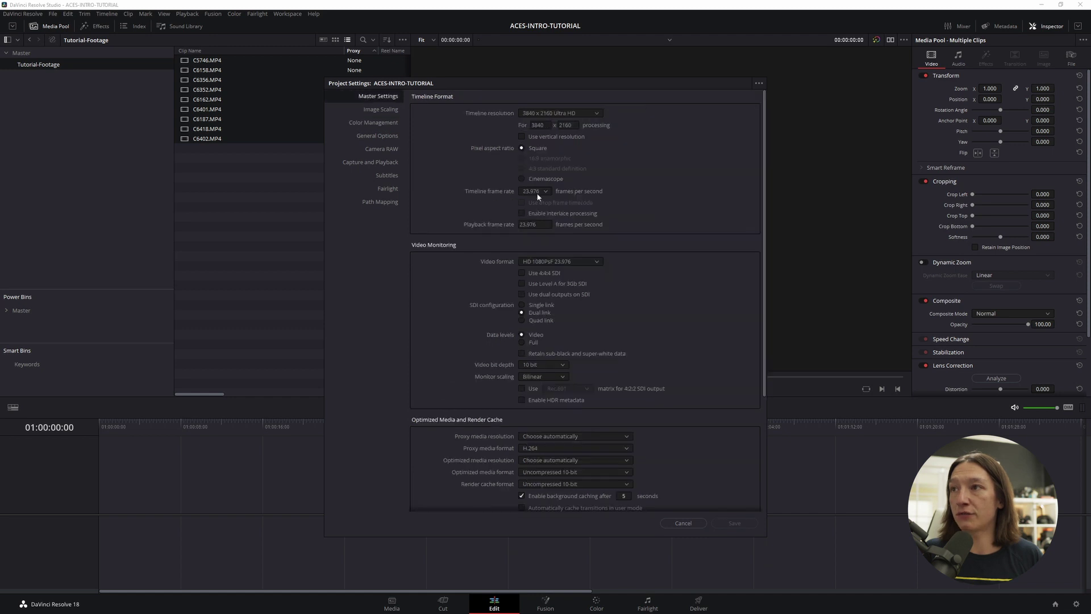
{"action": "left_click", "coordinate": [698, 524]}
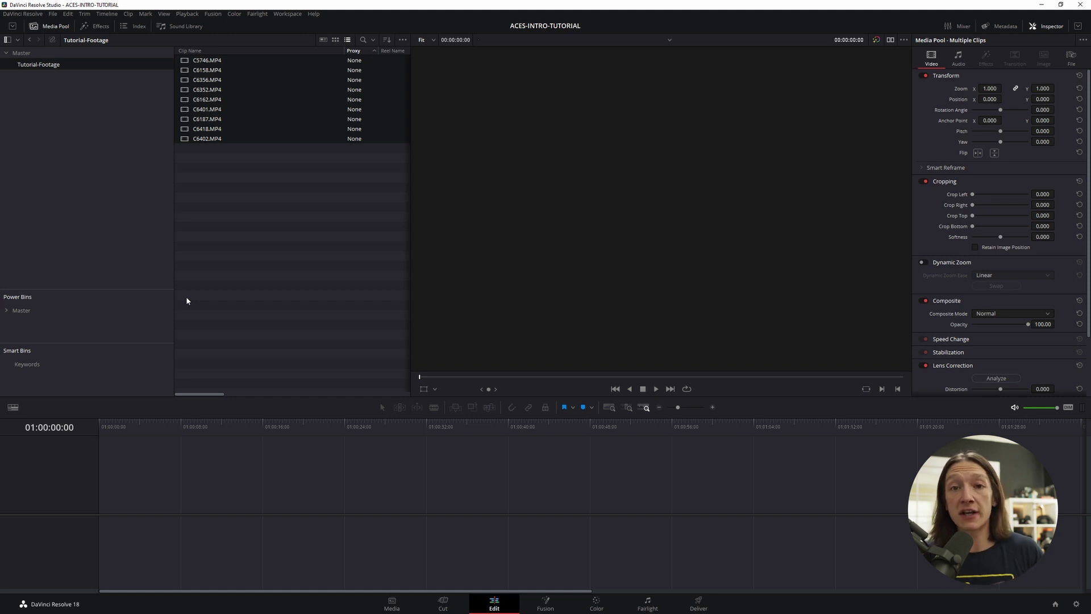
Create a new timeline named ACES from all clips in the Tutorial-Footage bin
{"action": "right_click", "coordinate": [203, 110]}
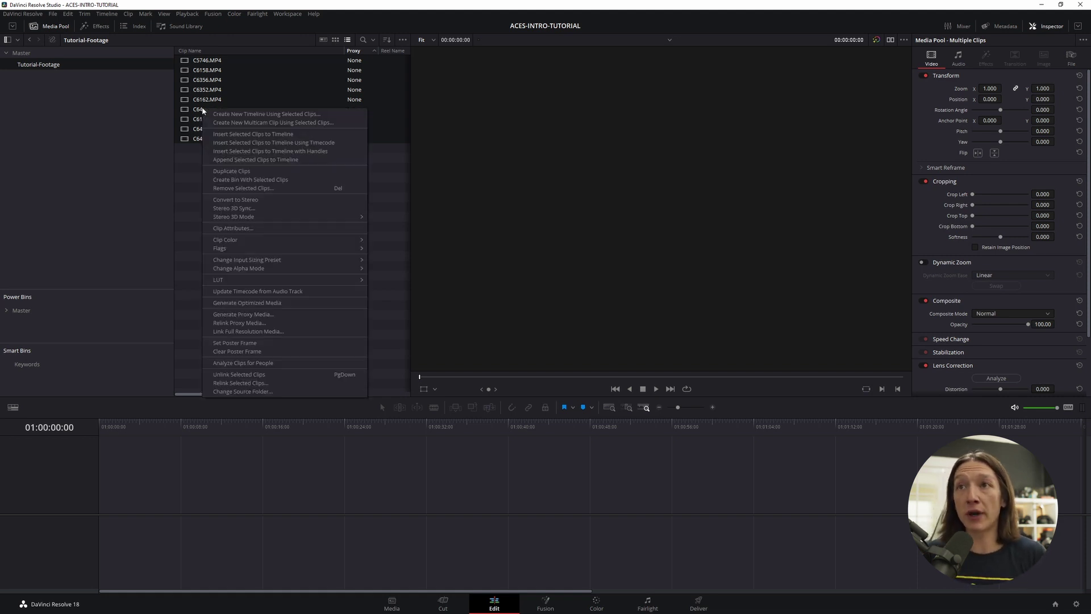
{"action": "left_click", "coordinate": [257, 114]}
{"action": "type", "text": "ACES"}
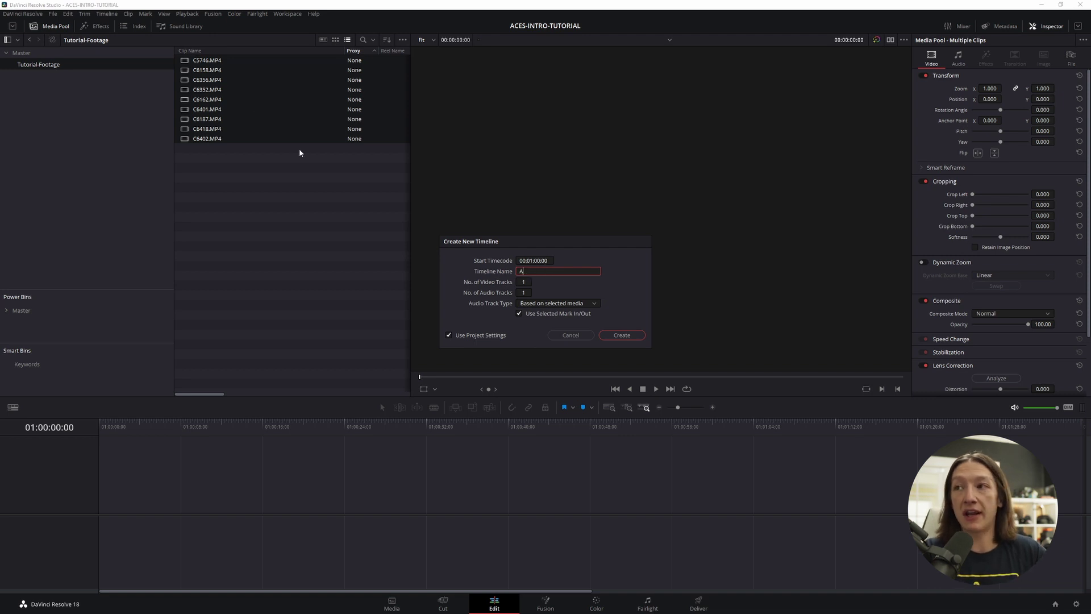
{"action": "left_click", "coordinate": [628, 336]}
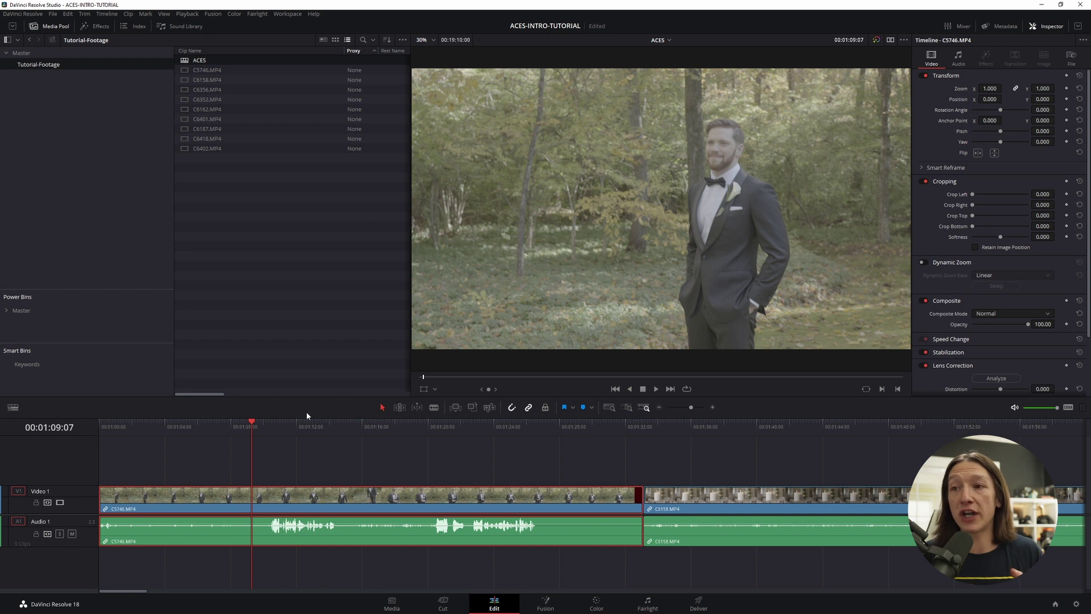
Review the flat log footage of several clips along the new timeline, including C6158 and C6162
{"action": "left_click", "coordinate": [373, 432]}
{"action": "left_click", "coordinate": [838, 429]}
{"action": "scroll", "coordinate": [623, 458], "scroll_direction": "down", "scroll_amount": 5}
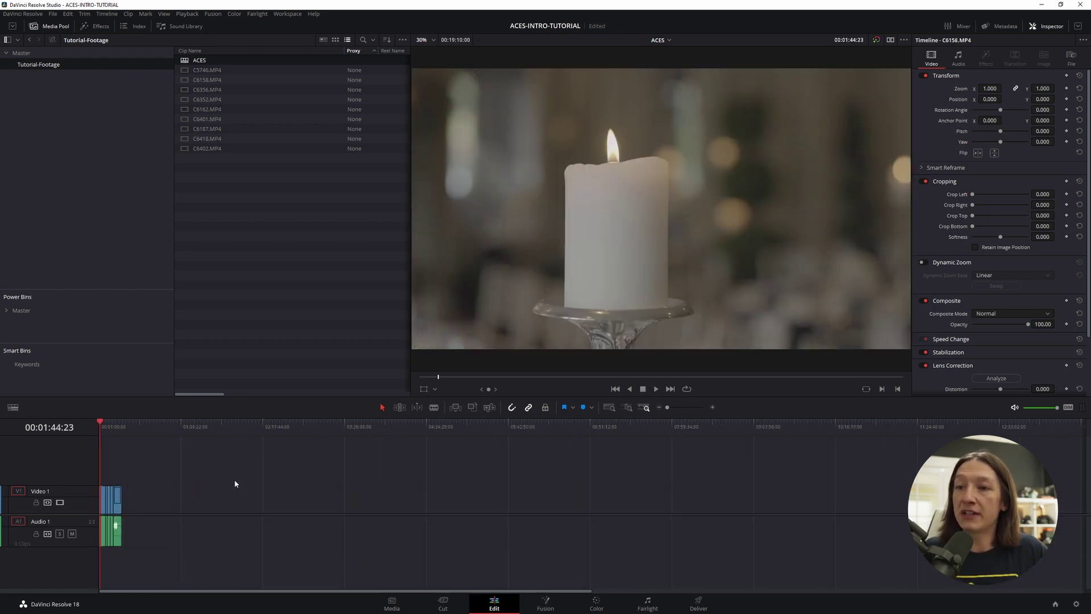
{"action": "left_click", "coordinate": [377, 430]}
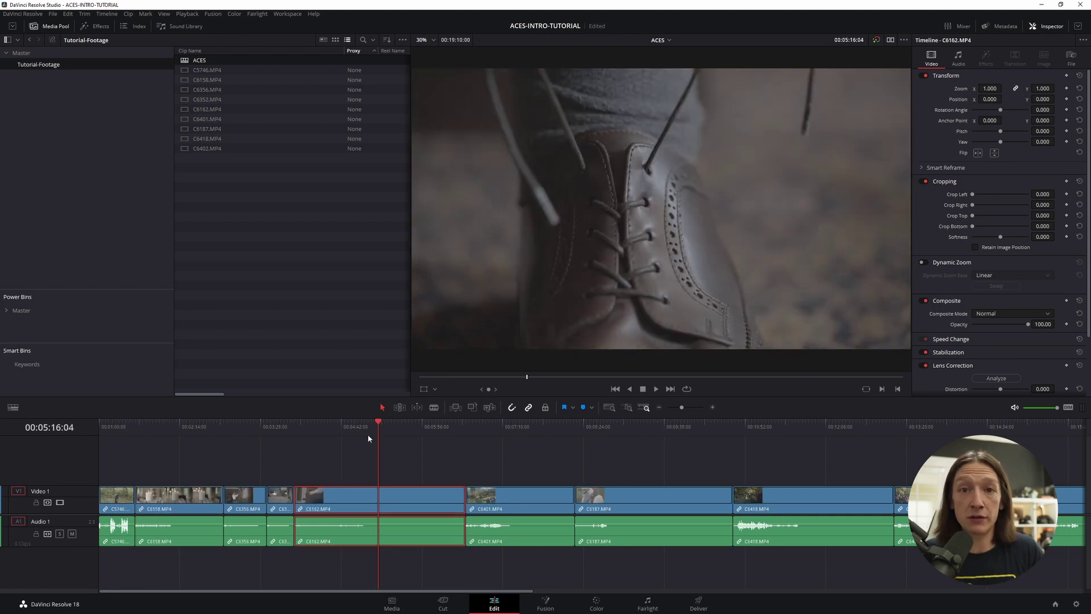
On the Color page, add all nine timeline clips into a new group named Sony SLOG 3 ACES Tutorial
{"action": "left_click", "coordinate": [597, 603]}
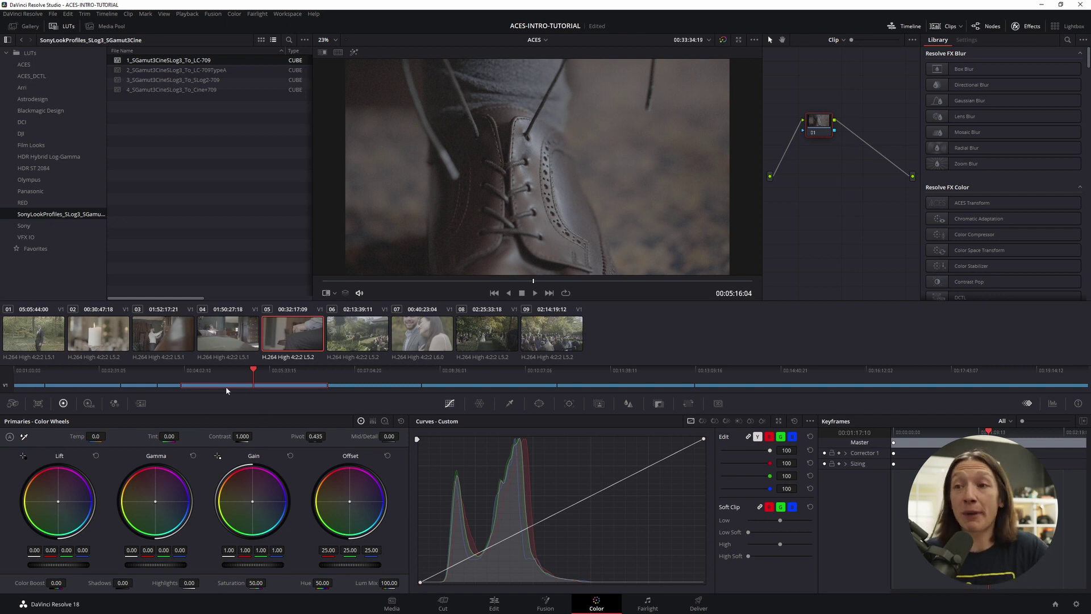
{"action": "left_click", "coordinate": [27, 338]}
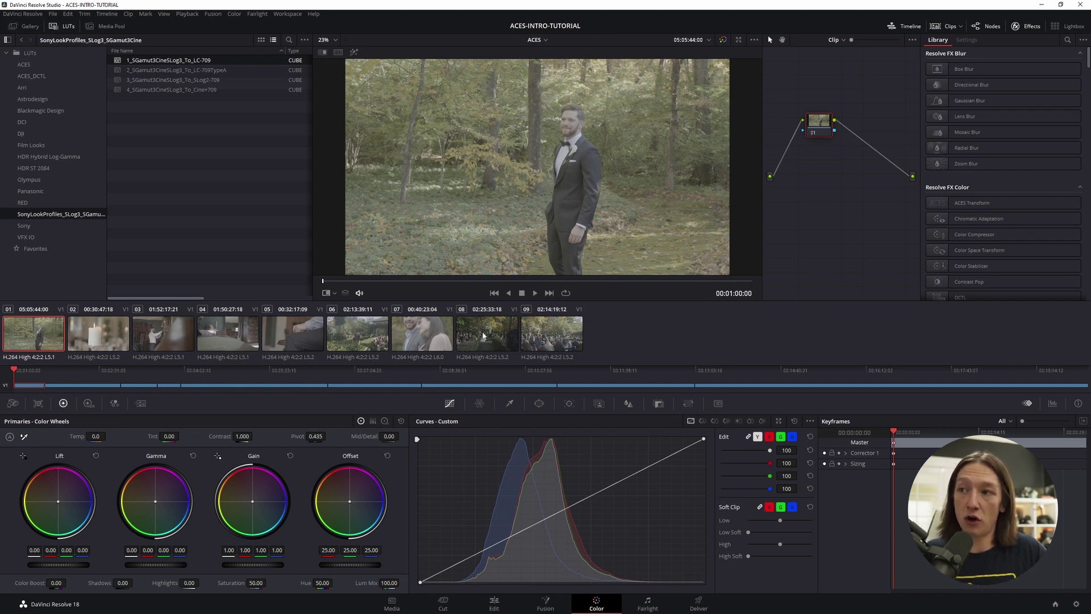
{"action": "left_click", "coordinate": [524, 335], "text": "shift"}
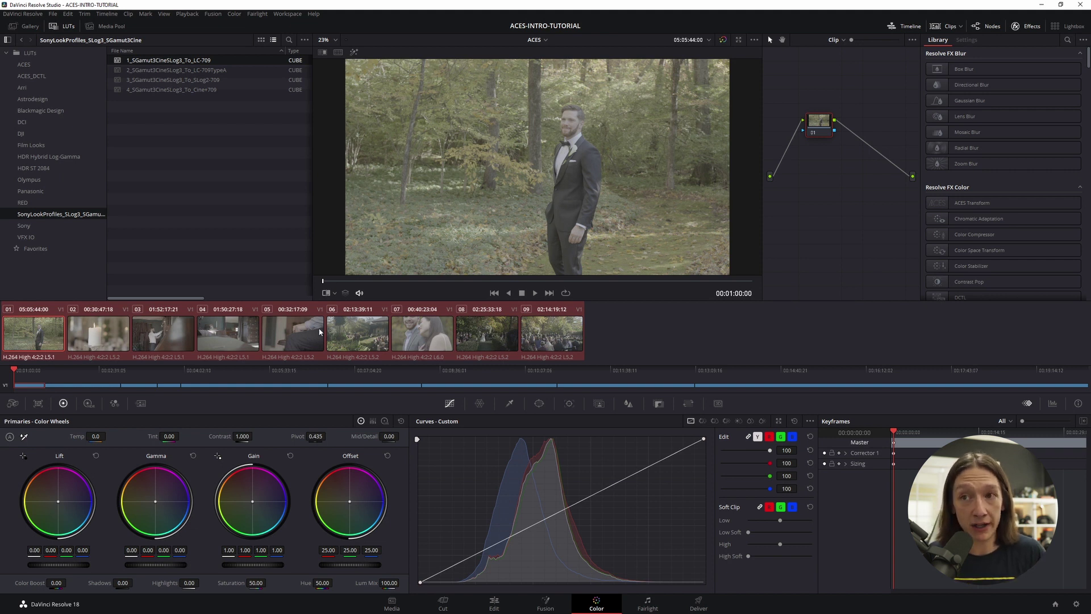
{"action": "right_click", "coordinate": [294, 335]}
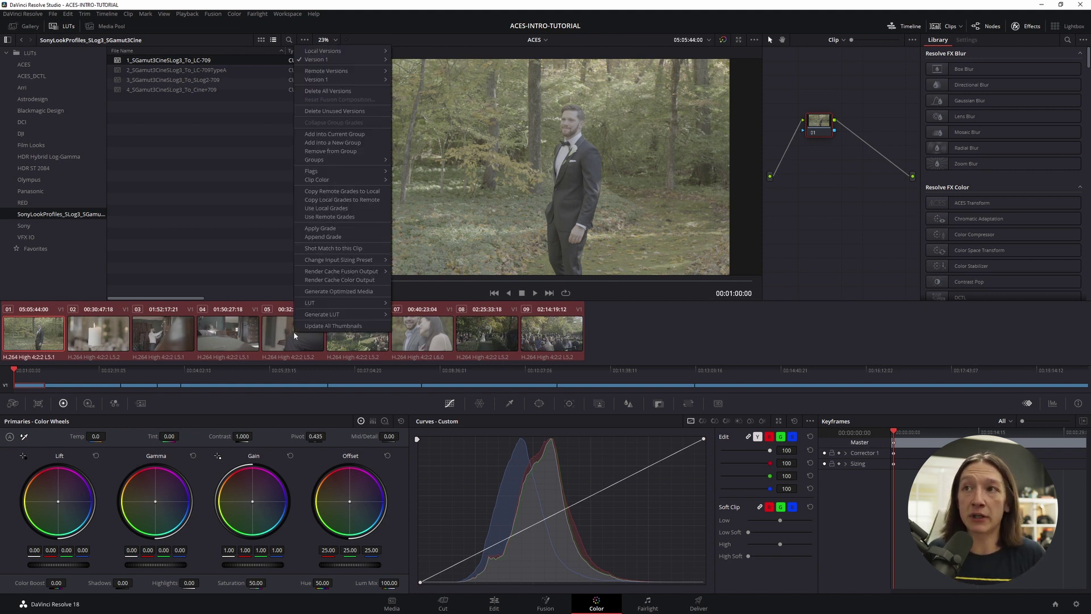
{"action": "left_click", "coordinate": [347, 143]}
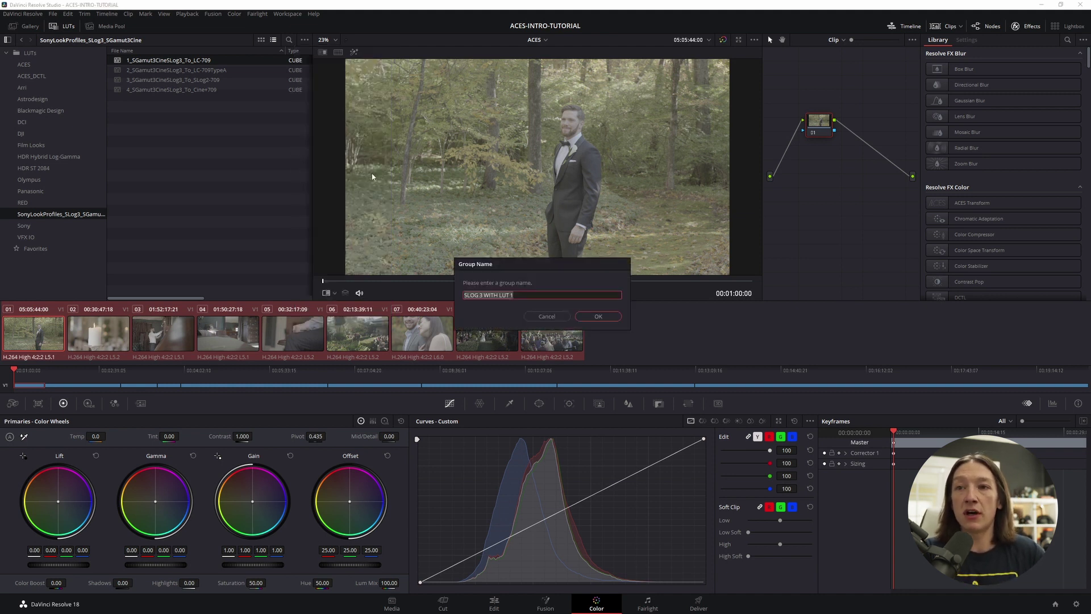
{"action": "type", "text": "Sony SLOG"}
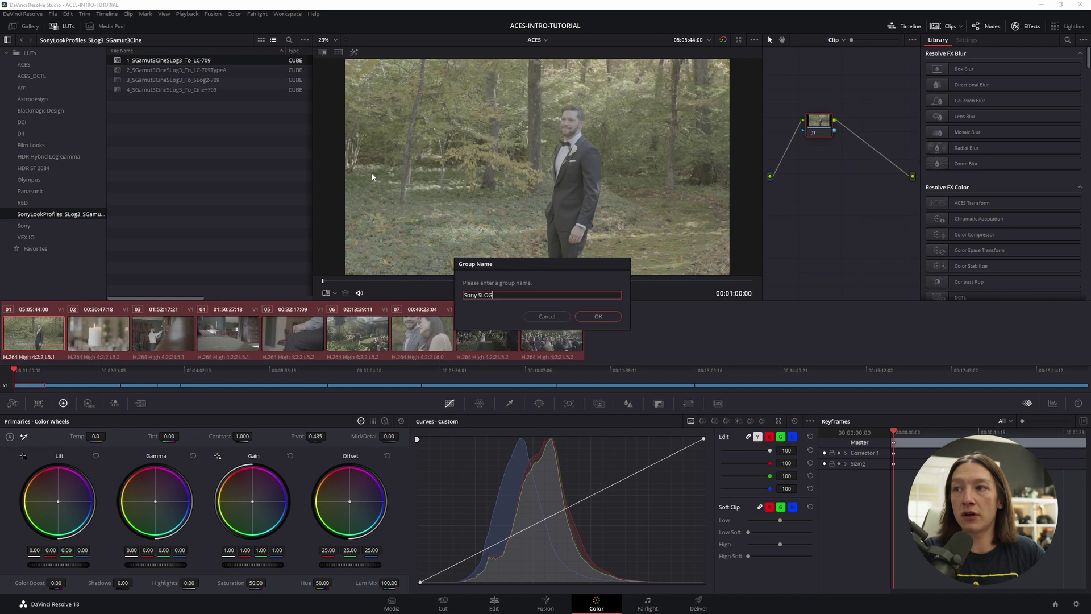
{"action": "type", "text": " 3 T"}
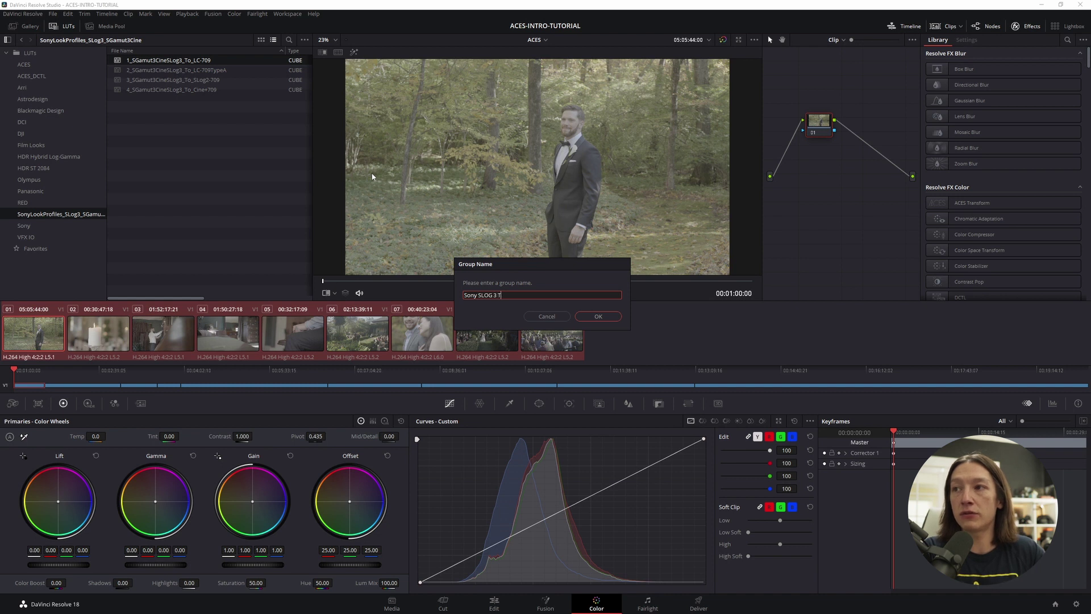
{"action": "type", "text": "ACES Tutorial"}
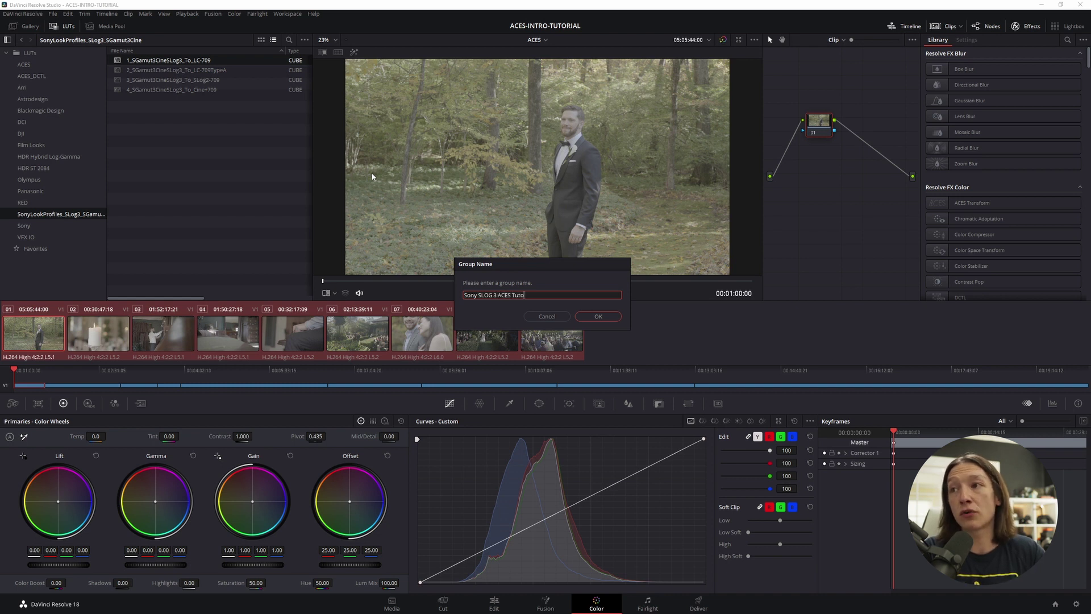
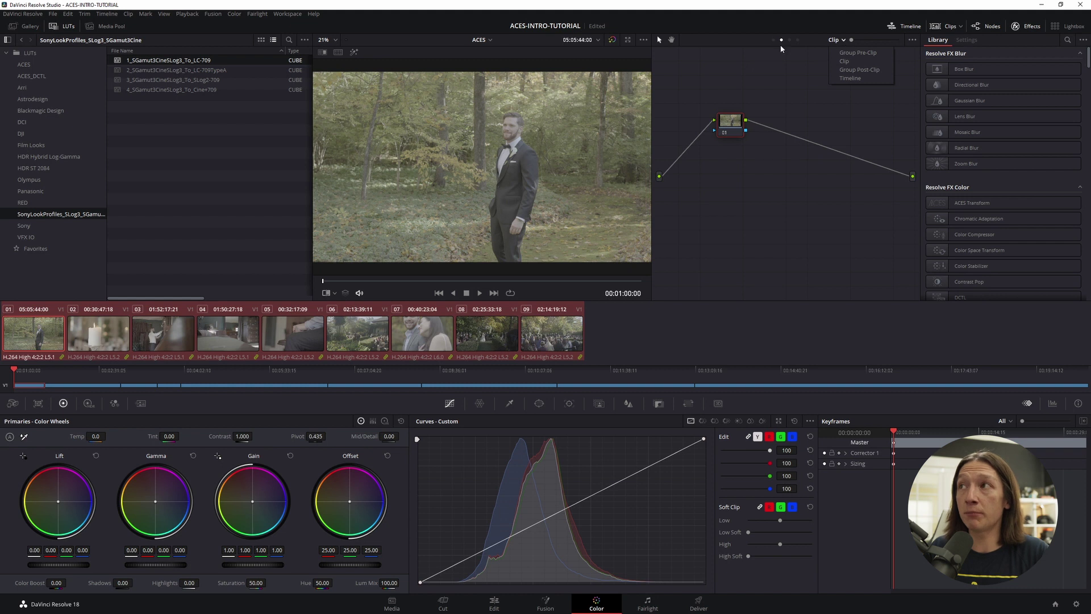
Show the Clip-level node graph and lower the Offset of the first clip's node to 21.65
{"action": "left_click", "coordinate": [761, 42]}
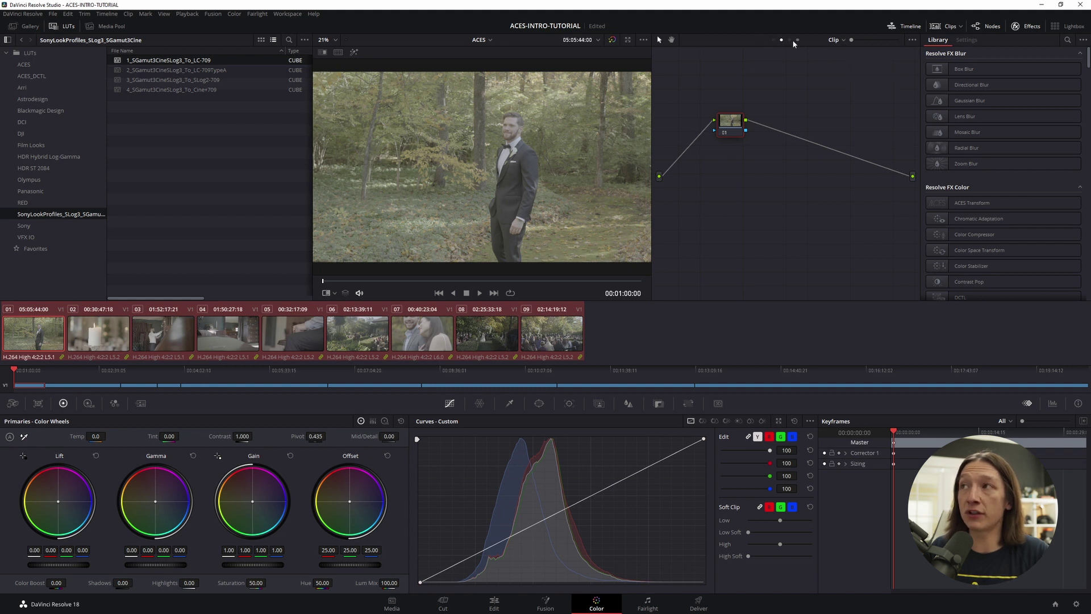
{"action": "left_click", "coordinate": [773, 40]}
{"action": "left_click", "coordinate": [815, 41]}
{"action": "left_click", "coordinate": [816, 62]}
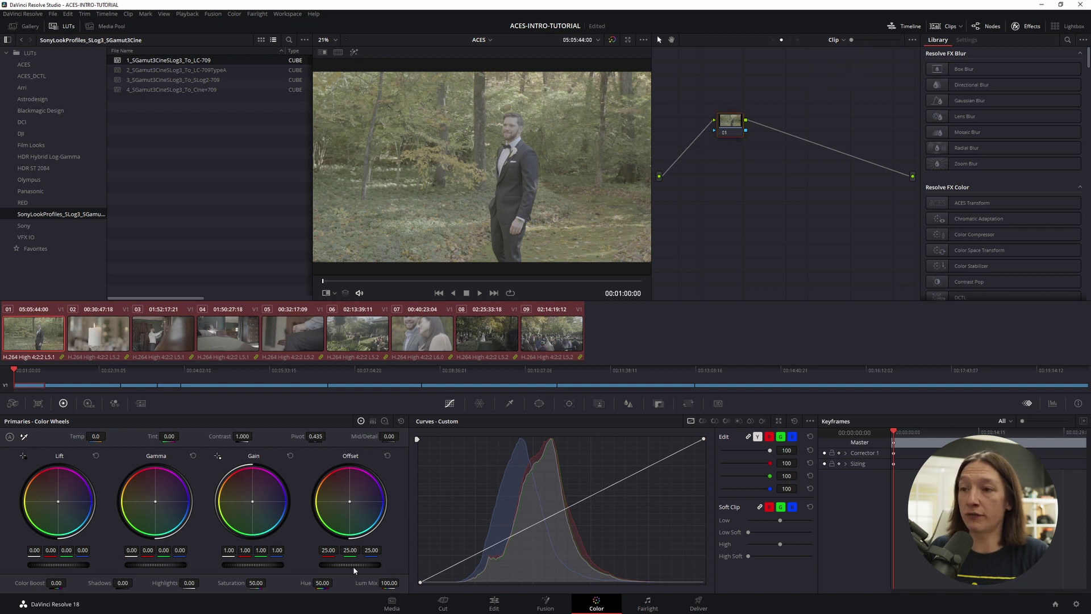
{"action": "left_click_drag", "start_coordinate": [350, 564], "coordinate": [337, 564]}
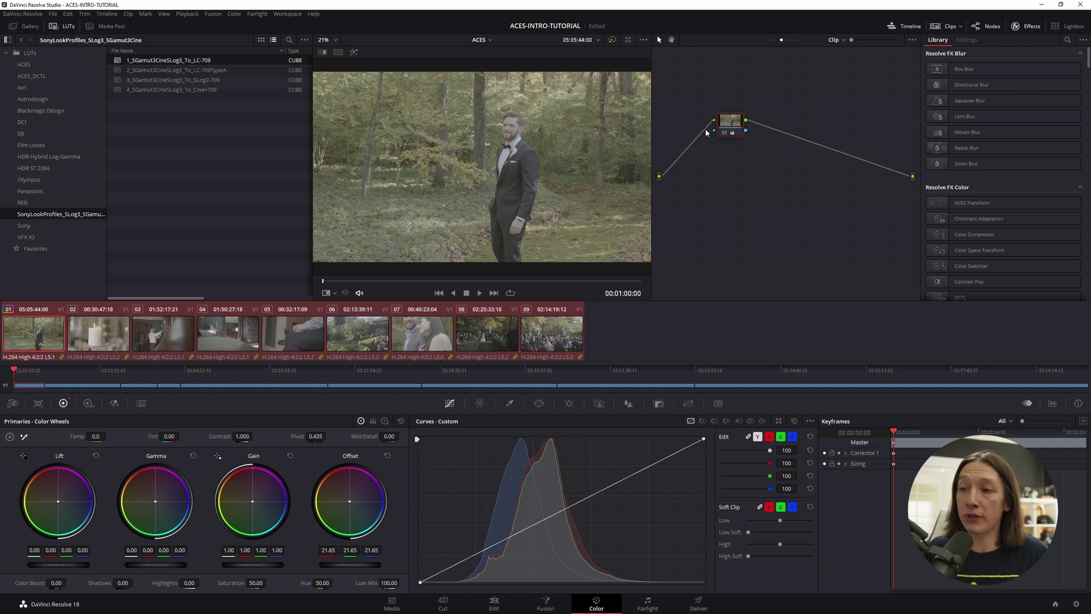
Switch the node graph to the Group Pre-Clip level
{"action": "left_click", "coordinate": [831, 41]}
{"action": "left_click", "coordinate": [838, 53]}
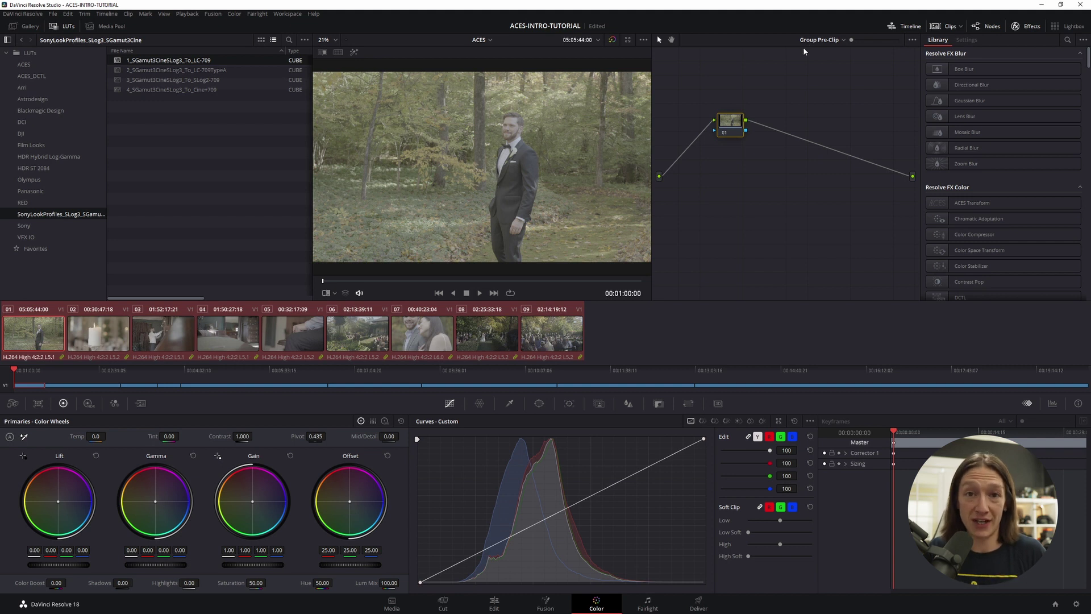
Search the effects library for "aces" and insert an ACES Transform node ahead of the existing Group Pre-Clip node
{"action": "left_click_drag", "start_coordinate": [734, 132], "coordinate": [761, 129]}
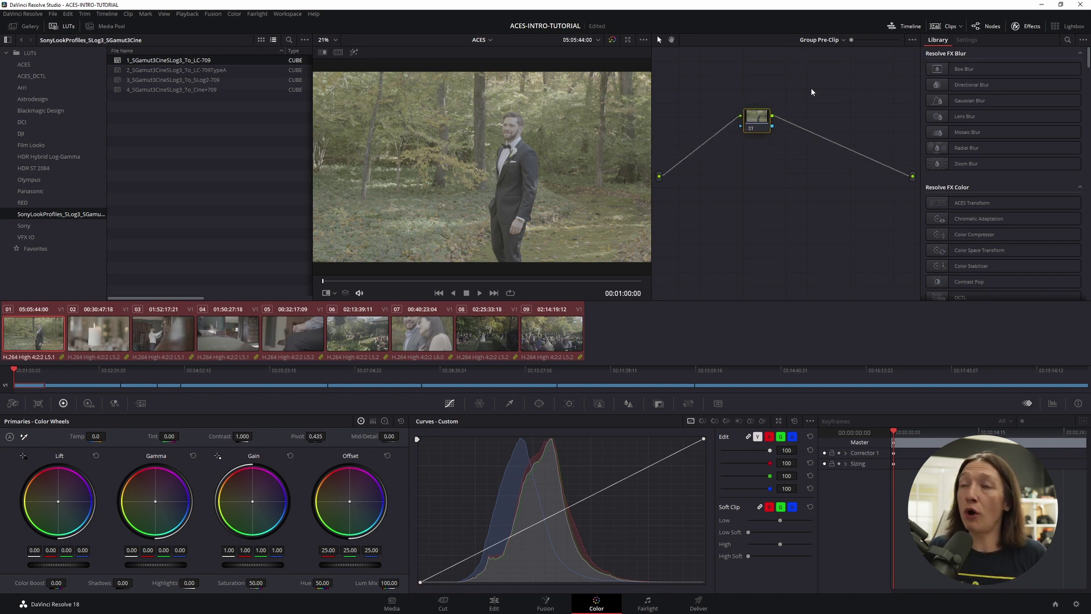
{"action": "left_click", "coordinate": [1067, 40]}
{"action": "type", "text": "aces"}
{"action": "left_click_drag", "start_coordinate": [983, 91], "coordinate": [702, 149]}
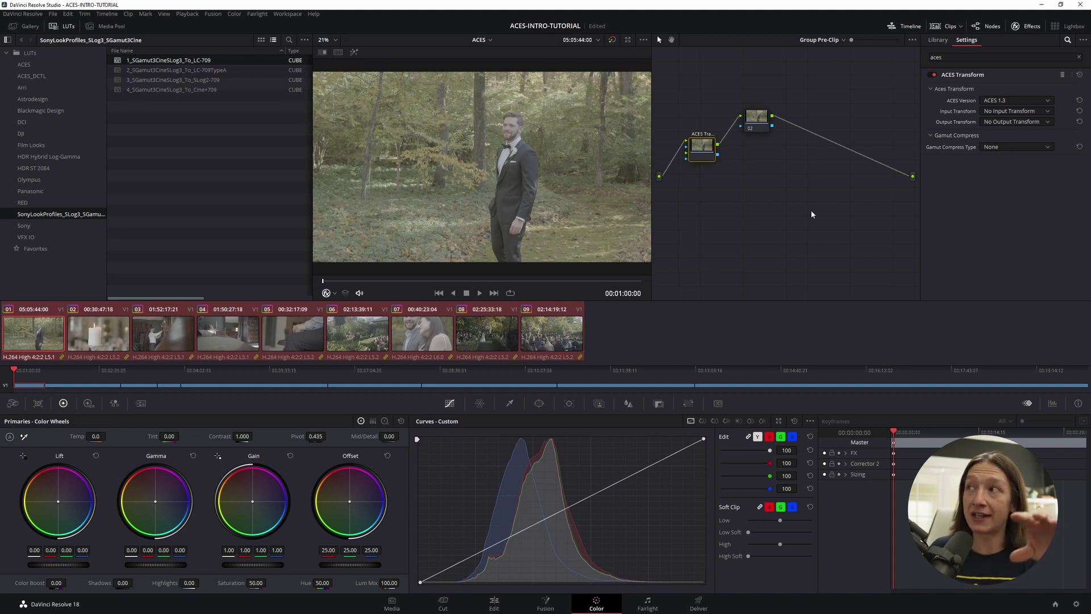
Set the pre-clip ACES Transform's input transform to Sony SLog3 SGamut3Cine and its output transform to ACEScct - CSC
{"action": "left_click", "coordinate": [999, 113]}
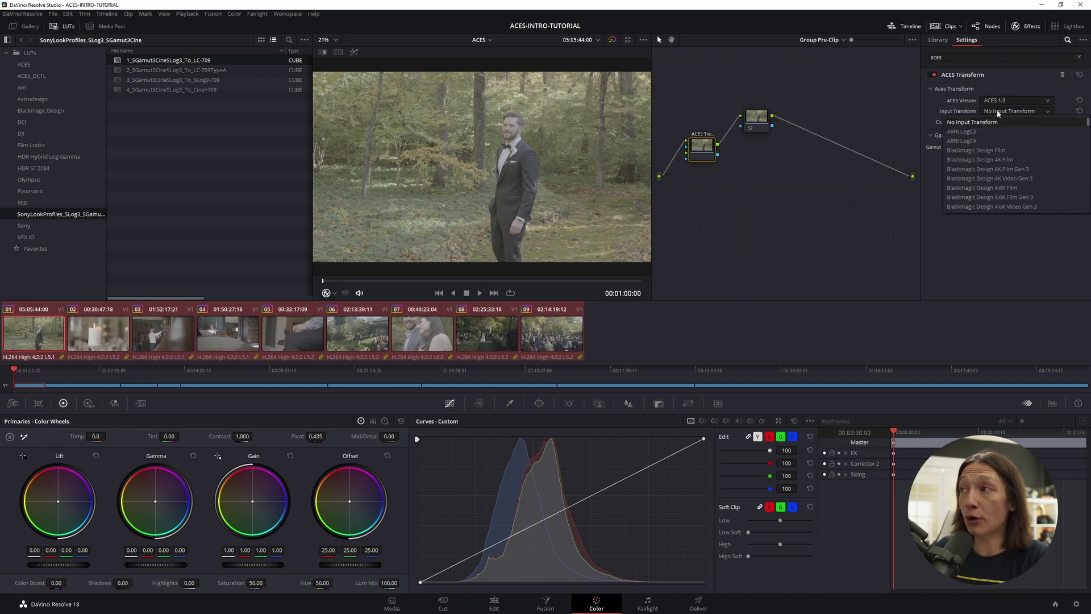
{"action": "scroll", "coordinate": [989, 157], "scroll_direction": "down", "scroll_amount": 10}
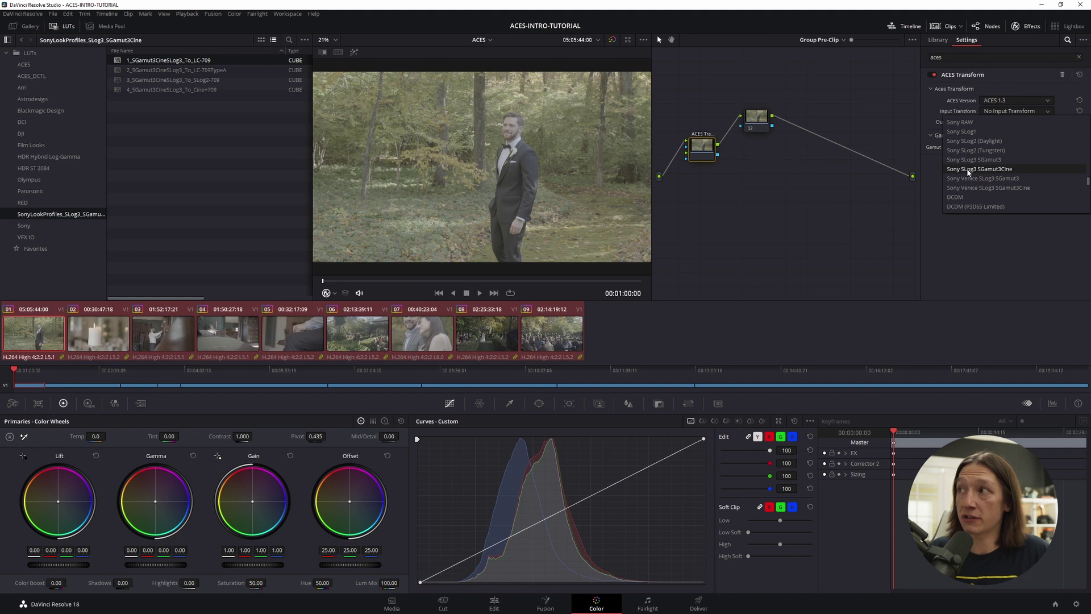
{"action": "left_click", "coordinate": [971, 169]}
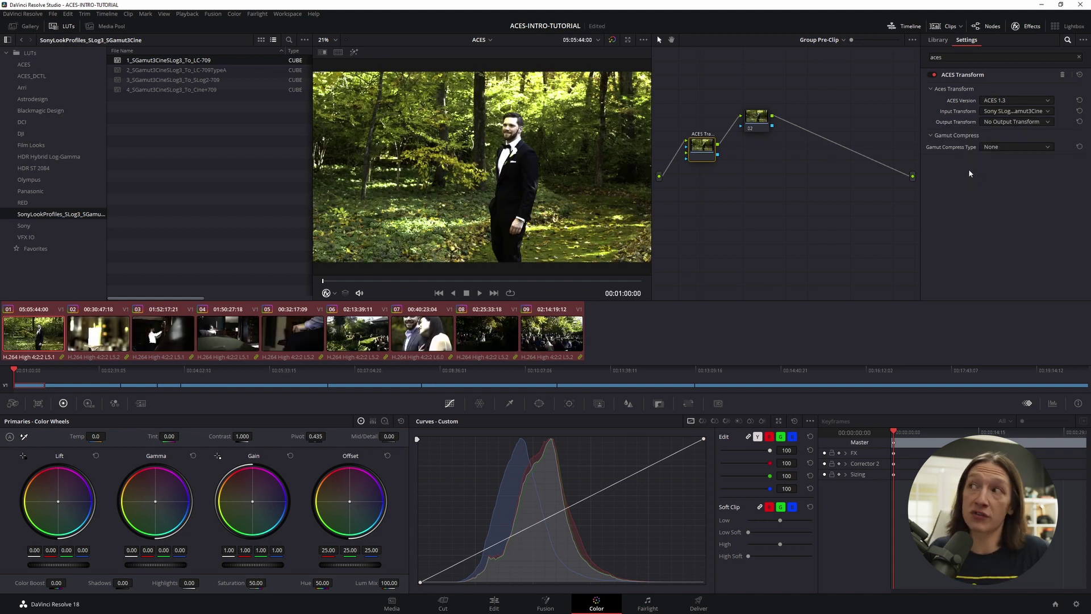
{"action": "left_click", "coordinate": [1001, 123]}
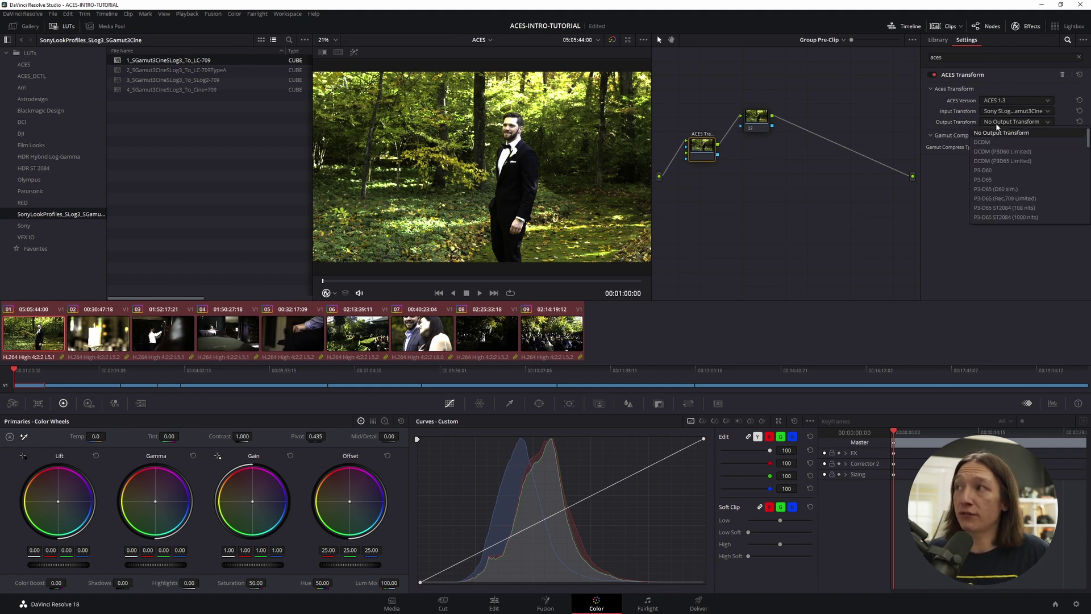
{"action": "scroll", "coordinate": [1004, 193], "scroll_direction": "down", "scroll_amount": 5}
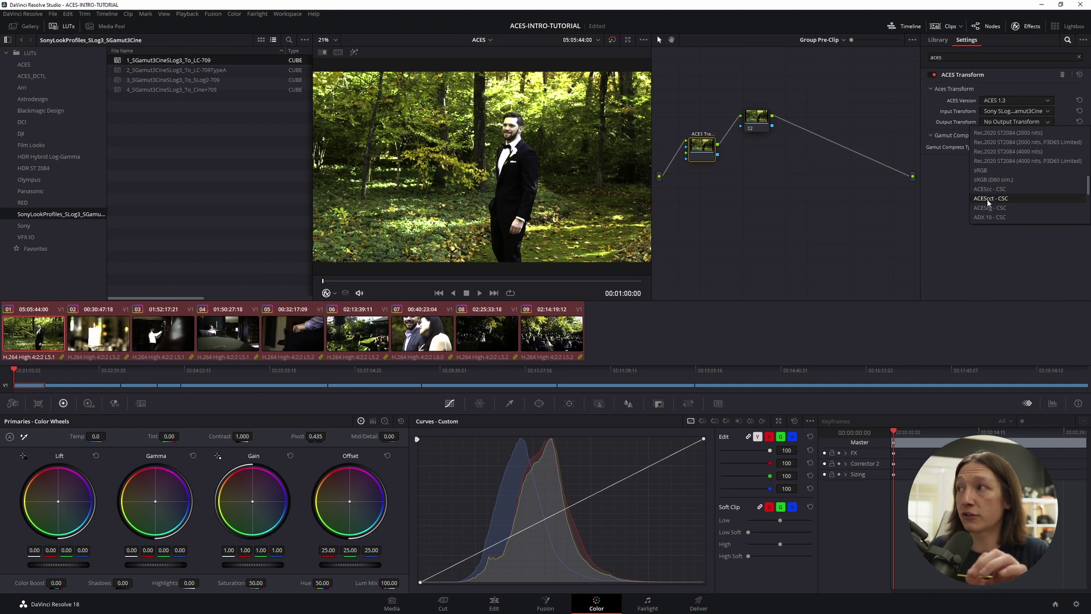
{"action": "left_click", "coordinate": [982, 199]}
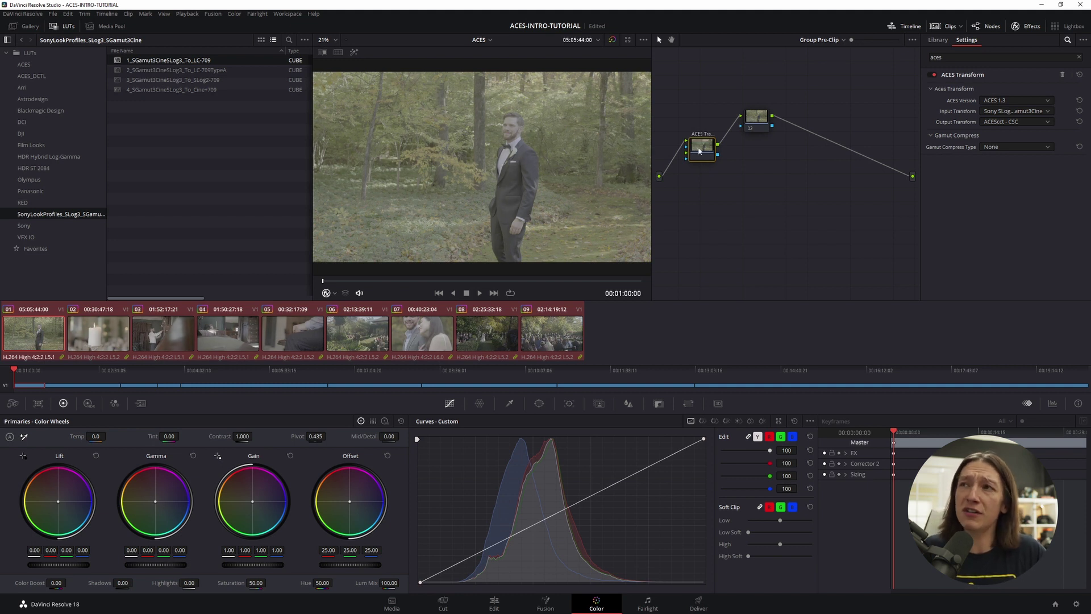
Space out the two Group Pre-Clip nodes so the ACES Transform and the corrector sit side by side
{"action": "left_click_drag", "start_coordinate": [699, 151], "coordinate": [710, 148]}
{"action": "left_click_drag", "start_coordinate": [756, 120], "coordinate": [794, 140]}
{"action": "left_click_drag", "start_coordinate": [713, 145], "coordinate": [727, 147]}
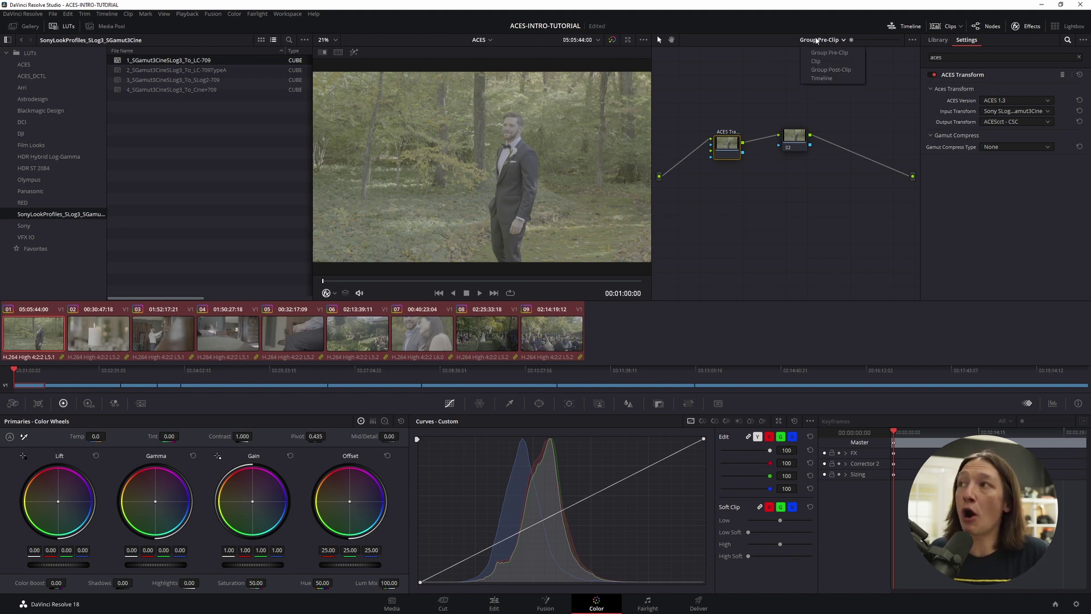
At the Group Post-Clip level, add an ACES Transform after the existing node with ACEScct - CSC as its input transform
{"action": "left_click", "coordinate": [831, 71]}
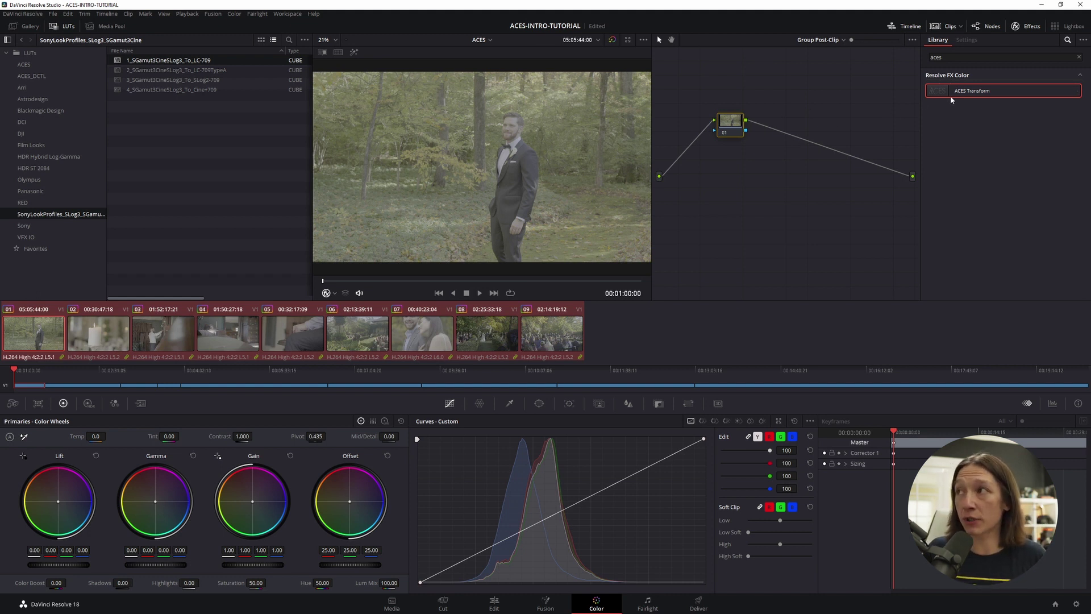
{"action": "left_click_drag", "start_coordinate": [961, 93], "coordinate": [820, 146]}
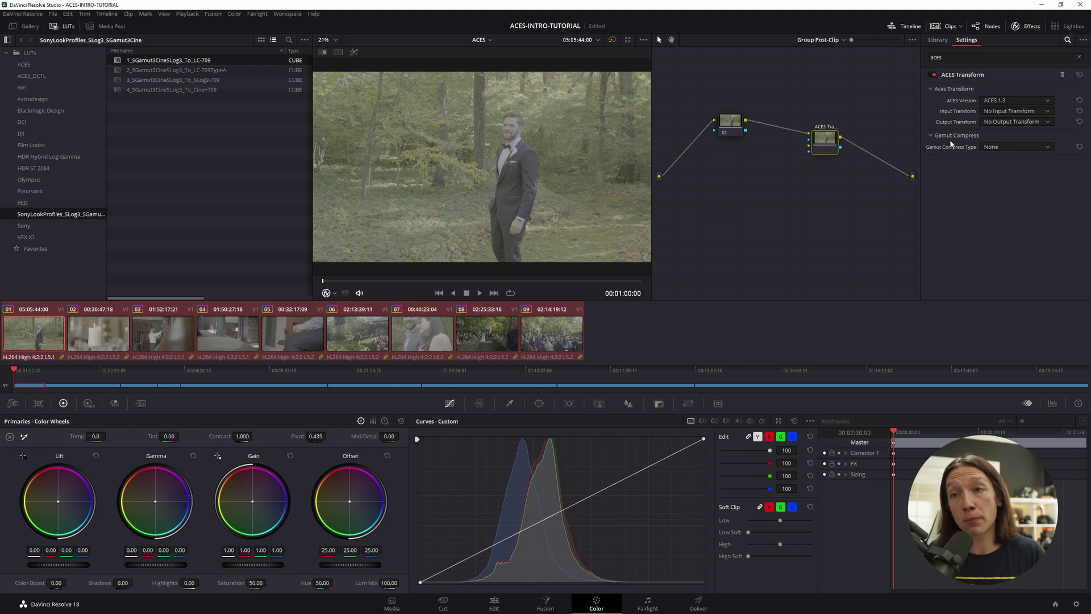
{"action": "left_click", "coordinate": [989, 113]}
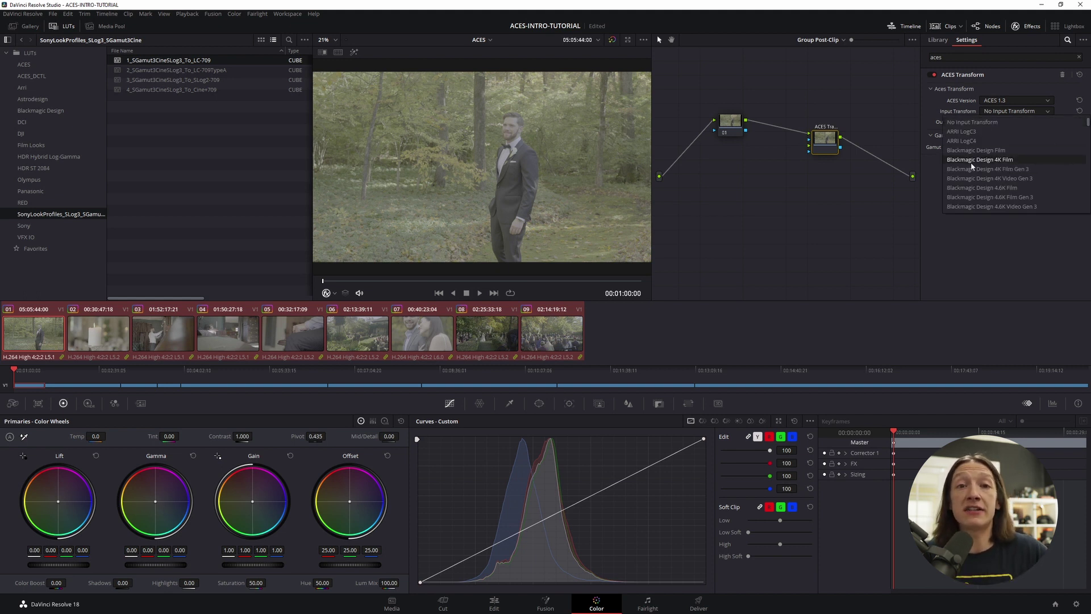
{"action": "scroll", "coordinate": [986, 142], "scroll_direction": "down", "scroll_amount": 10}
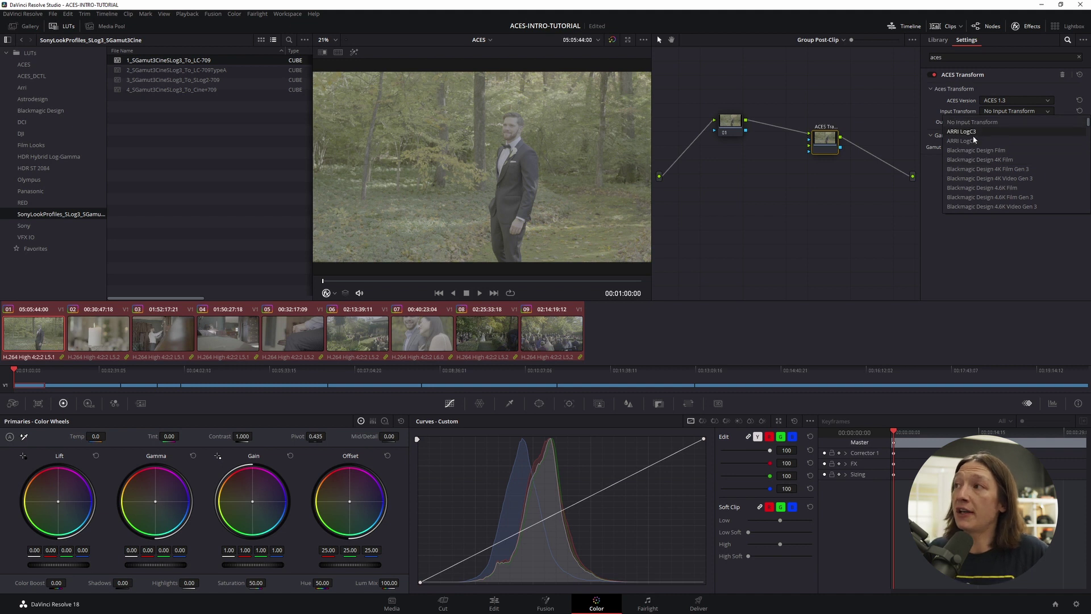
{"action": "scroll", "coordinate": [963, 178], "scroll_direction": "down", "scroll_amount": 2}
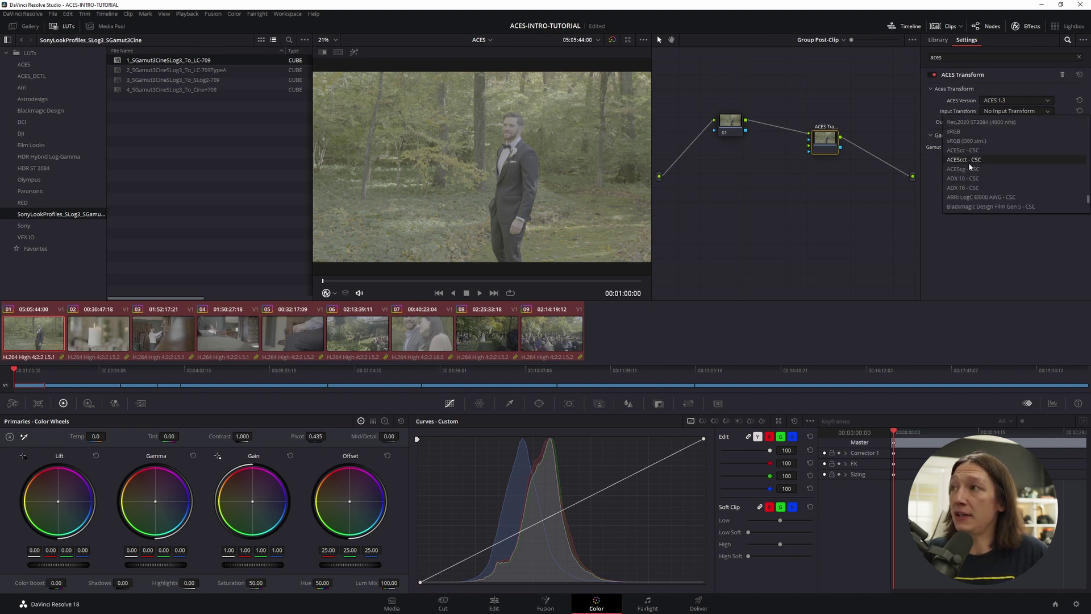
{"action": "left_click", "coordinate": [963, 179]}
Set the post-clip ACES Transform's output transform to Rec.709
{"action": "left_click", "coordinate": [1000, 123]}
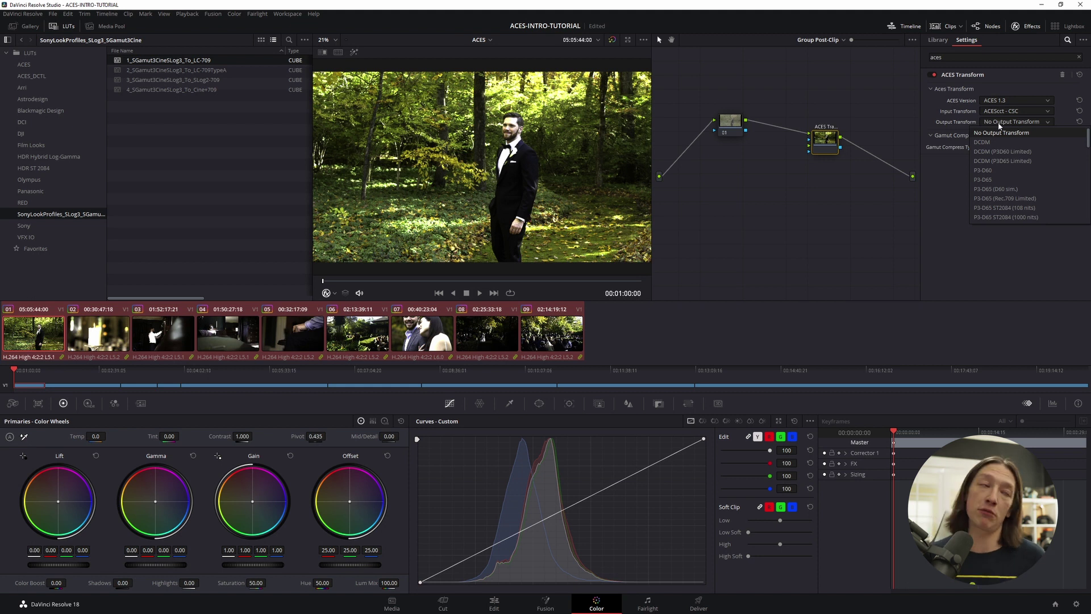
{"action": "key", "text": "r"}
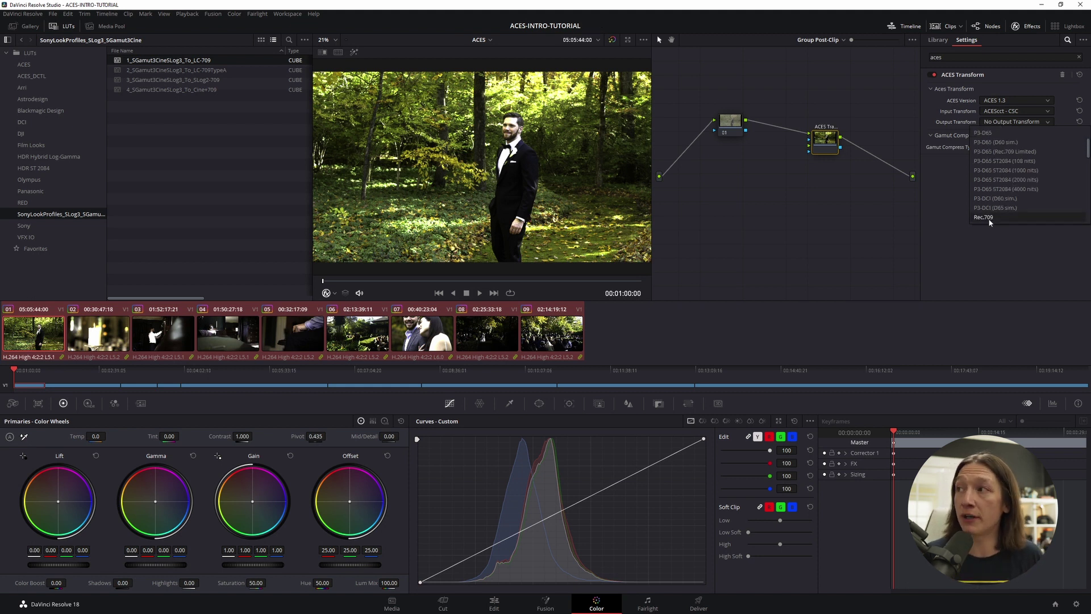
{"action": "left_click", "coordinate": [989, 218]}
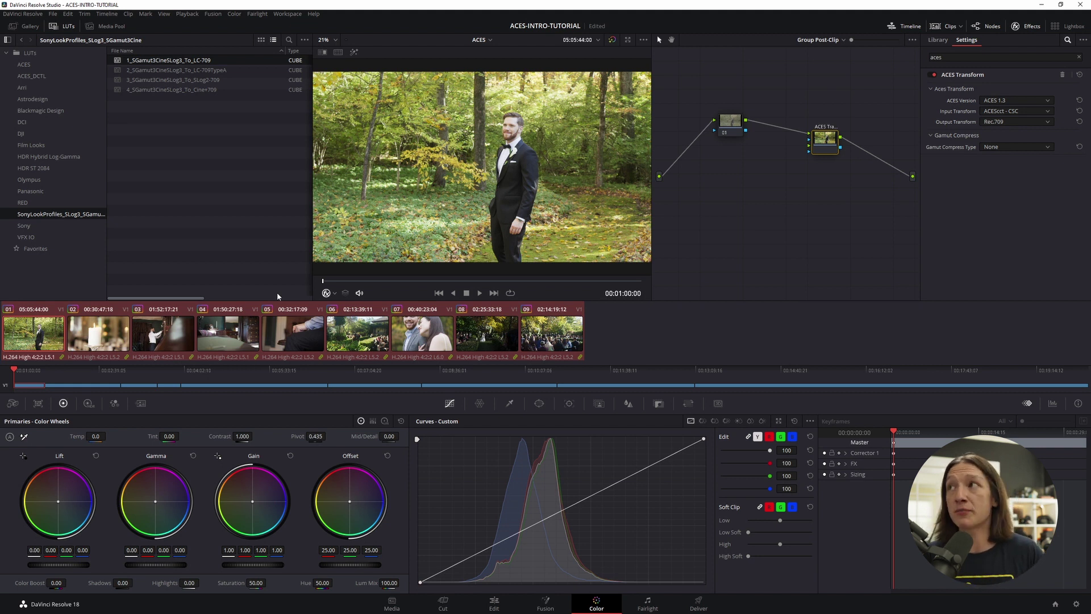
Try an Offset adjustment on the corrector node ahead of the post-clip ACES Transform
{"action": "left_click", "coordinate": [730, 133]}
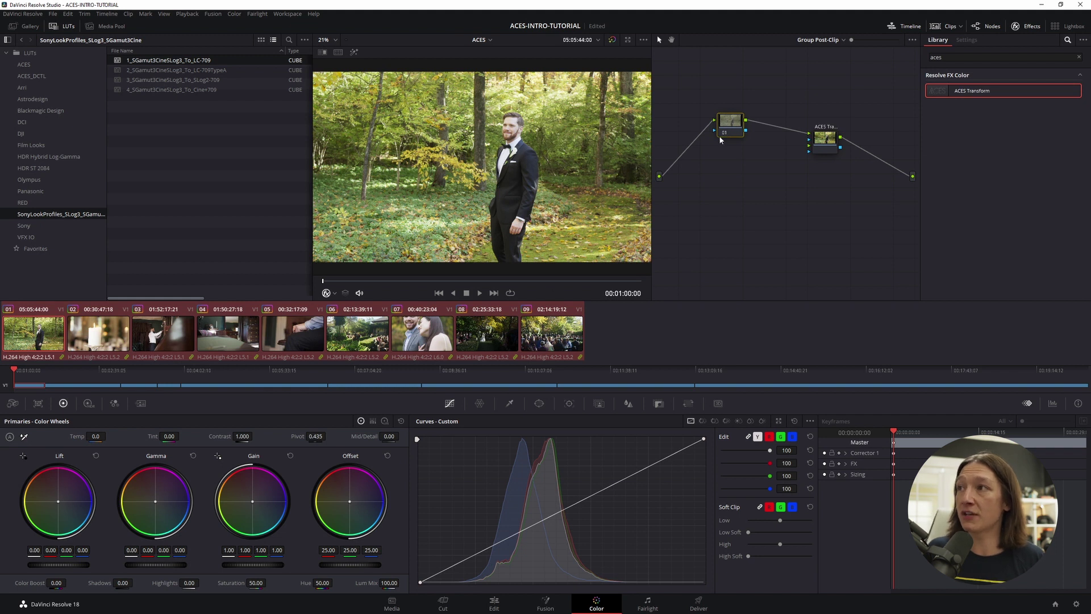
{"action": "left_click_drag", "start_coordinate": [731, 129], "coordinate": [719, 132]}
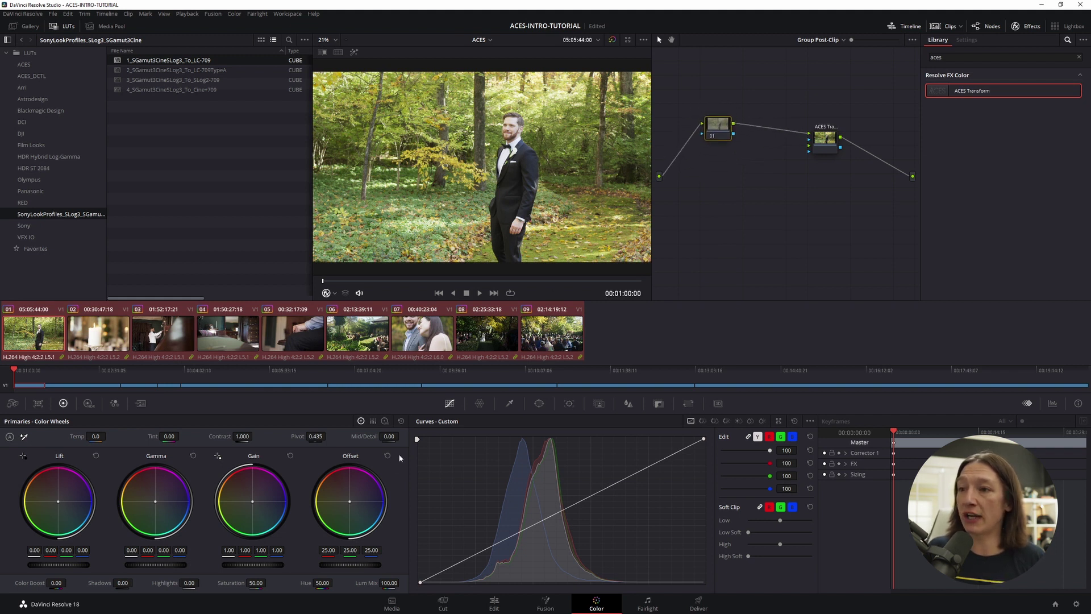
{"action": "left_click_drag", "start_coordinate": [341, 564], "coordinate": [372, 565]}
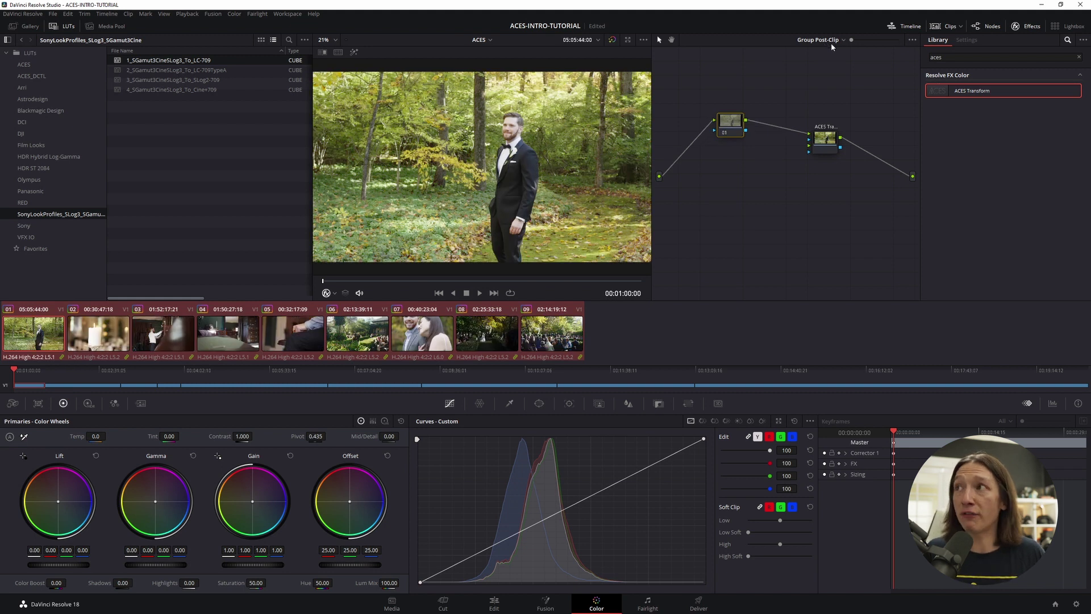
At the Clip level, shape the first clip's custom curve into a gentle S, lowering the shadows and raising the highlights
{"action": "left_click", "coordinate": [831, 40]}
{"action": "left_click", "coordinate": [815, 56]}
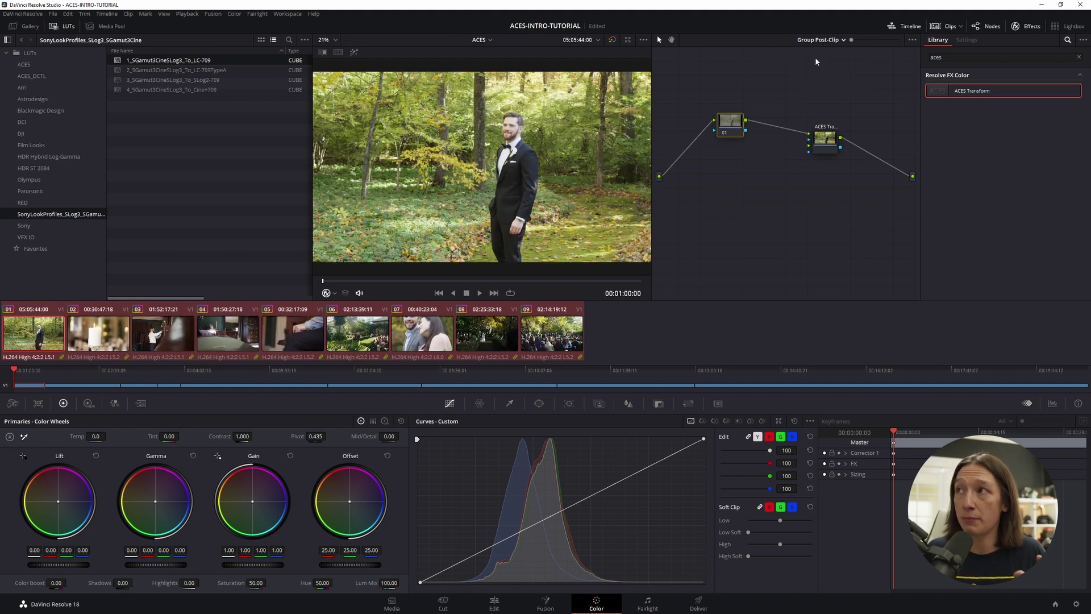
{"action": "left_click_drag", "start_coordinate": [732, 121], "coordinate": [743, 146]}
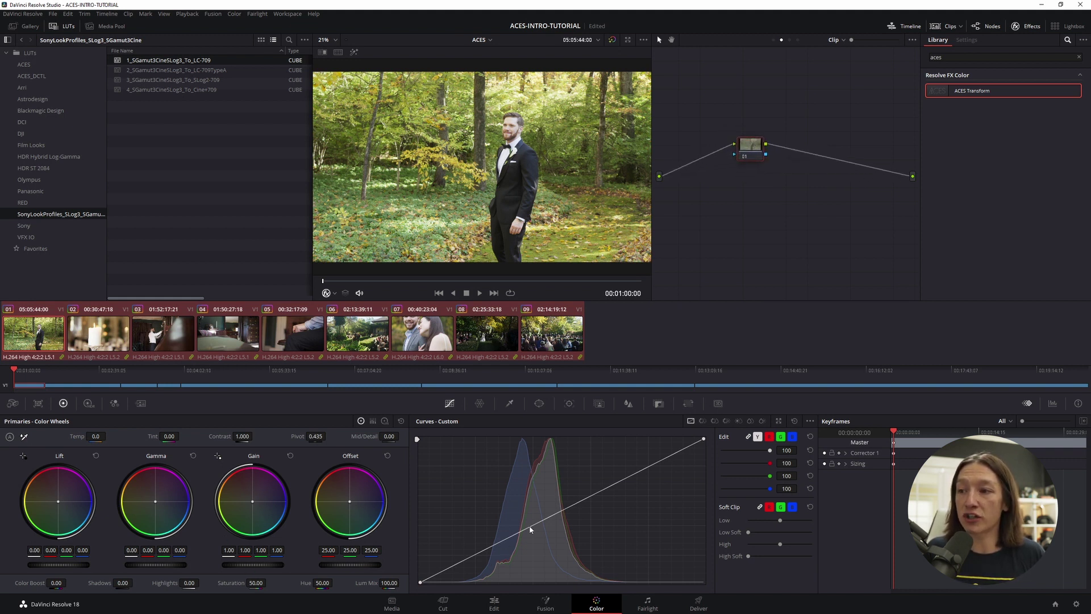
{"action": "left_click_drag", "start_coordinate": [489, 544], "coordinate": [489, 555]}
{"action": "left_click_drag", "start_coordinate": [604, 492], "coordinate": [608, 485]}
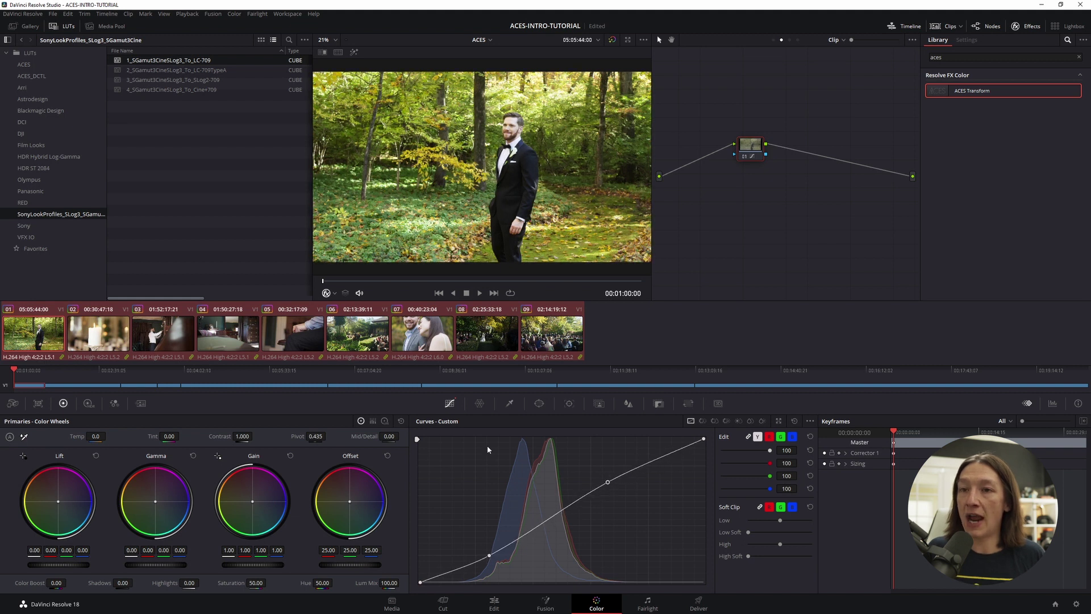
{"action": "key", "text": "space"}
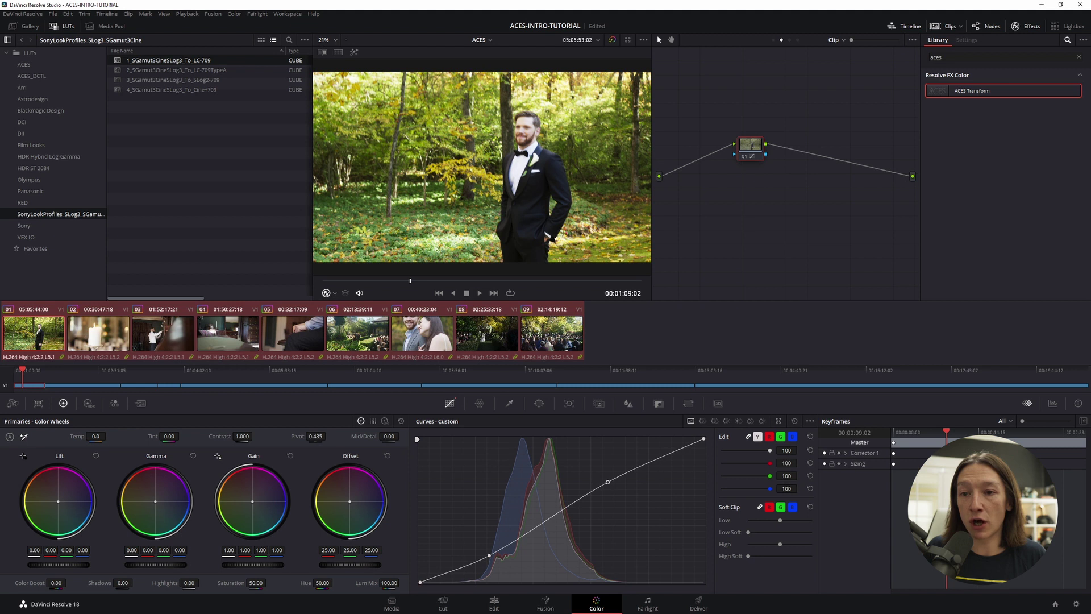
Set the first clip's Color Boost to -100
{"action": "double_click", "coordinate": [56, 582]}
{"action": "type", "text": "-100"}
{"action": "key", "text": "Return"}
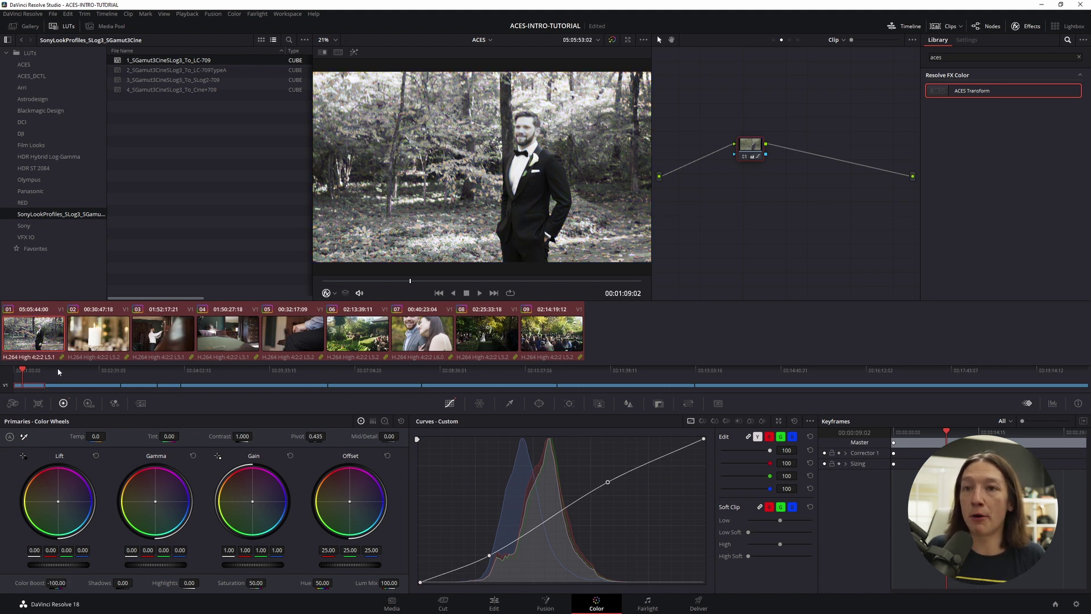
Check the second clip, the candle shot, at several points for the clip-level changes, and return to the first clip
{"action": "left_click", "coordinate": [66, 370]}
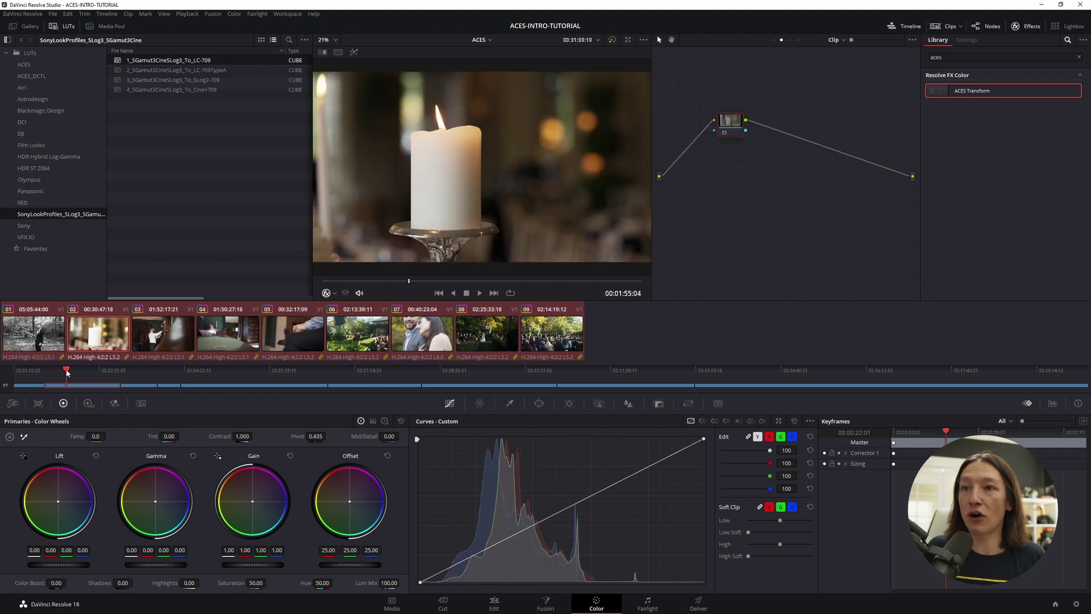
{"action": "left_click", "coordinate": [80, 370]}
{"action": "left_click_drag", "start_coordinate": [80, 370], "coordinate": [84, 370]}
{"action": "left_click", "coordinate": [24, 377]}
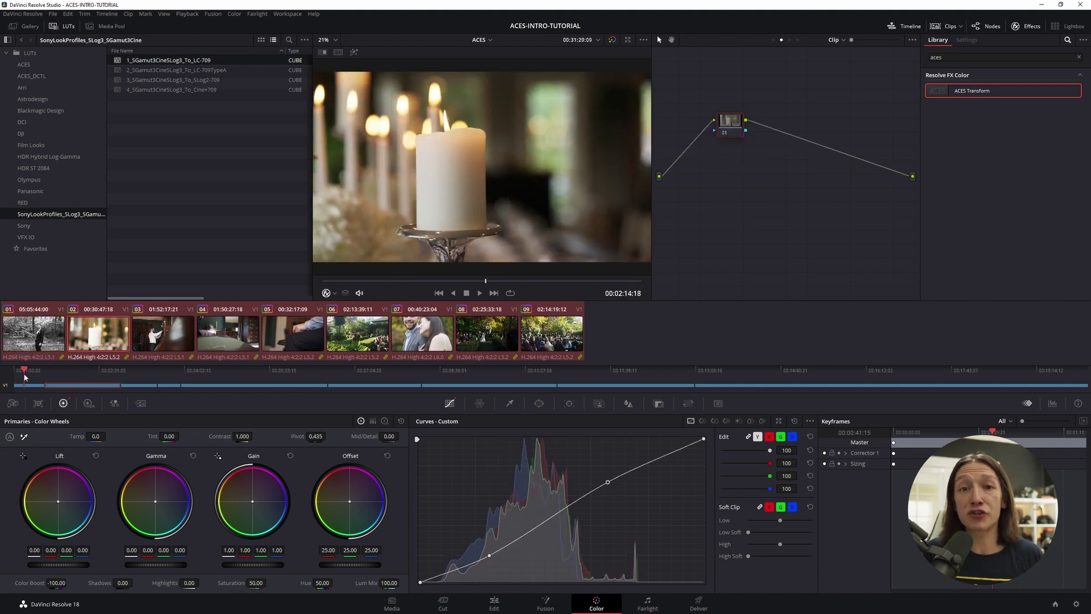